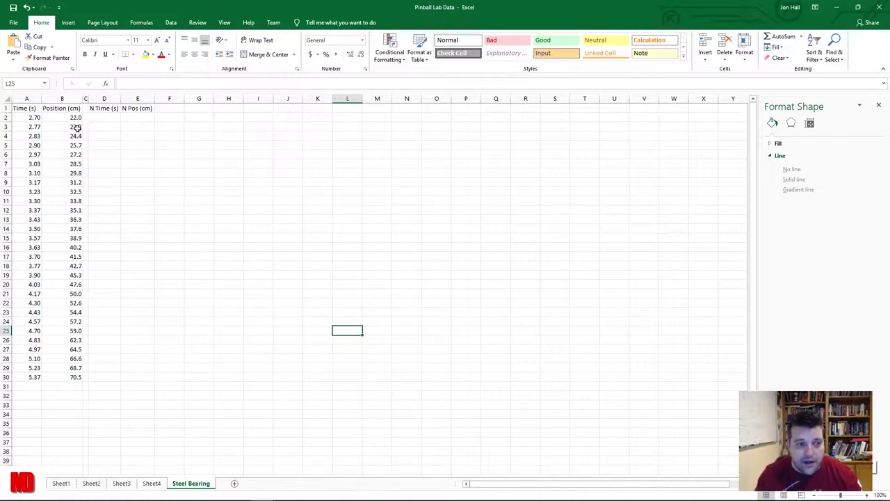
# Step: Insert a blank scatter chart beside the data and enlarge it to span about columns G to V, rows 2 to 34
pyautogui.click(241, 236)
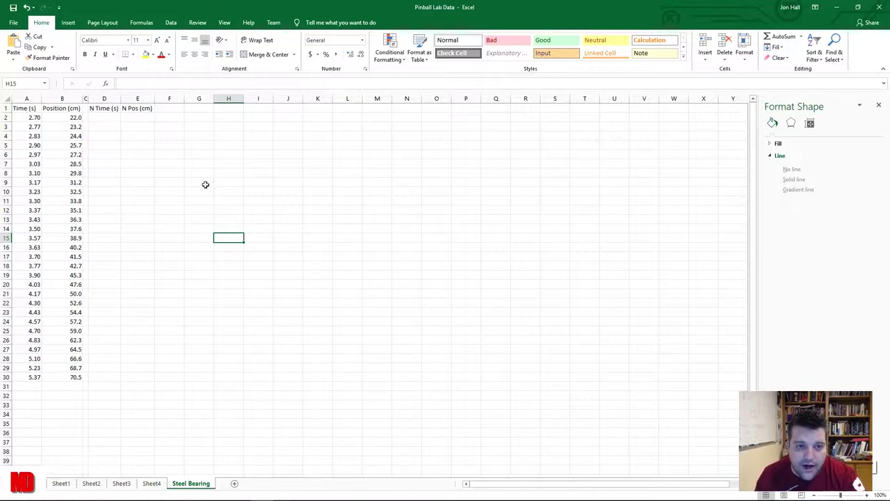
pyautogui.click(68, 23)
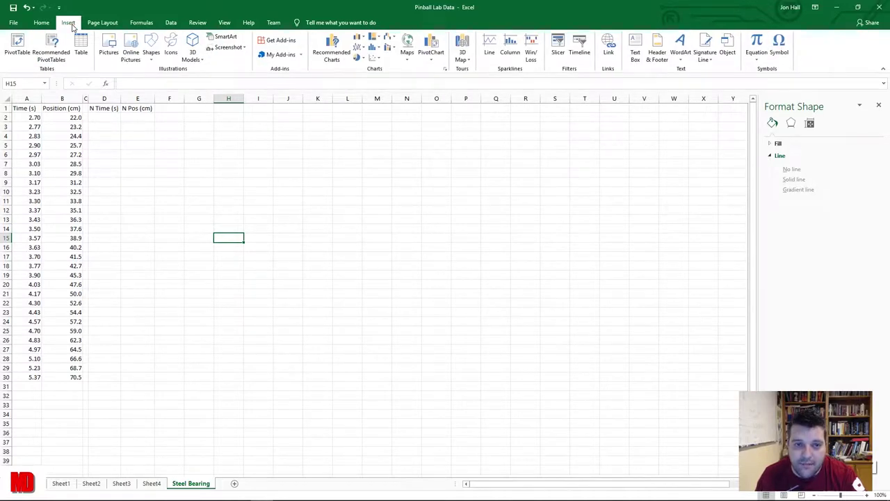
pyautogui.click(376, 60)
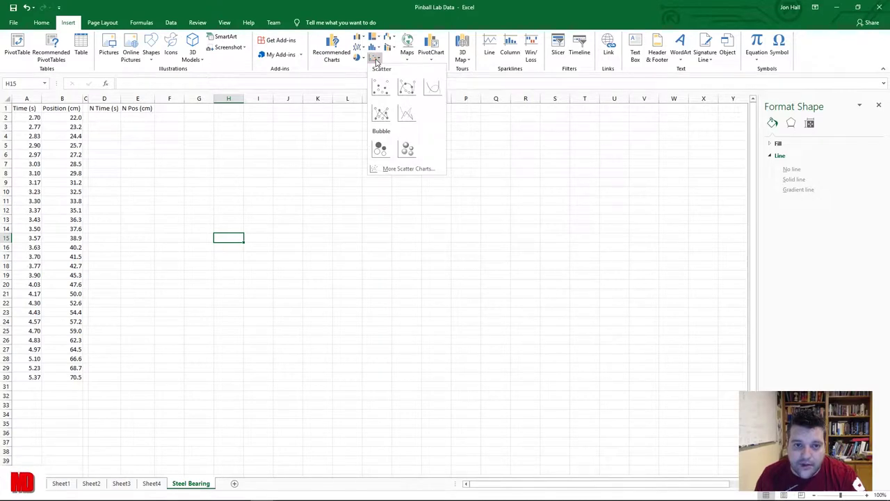
pyautogui.click(380, 93)
pyautogui.moveTo(269, 224); pyautogui.dragTo(187, 118)
pyautogui.moveTo(490, 356); pyautogui.dragTo(650, 421)
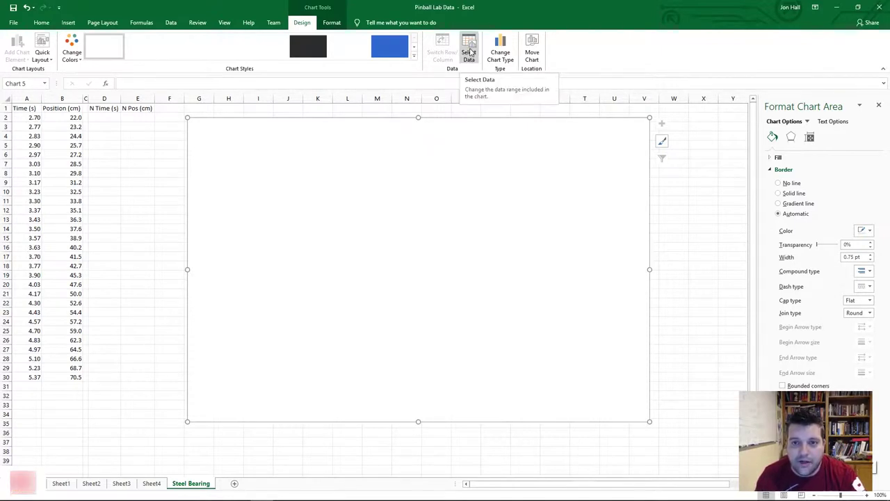
# Step: Add a new data series to the blank chart and name it "Pinball Position vs. Time"
pyautogui.rightClick(380, 248)
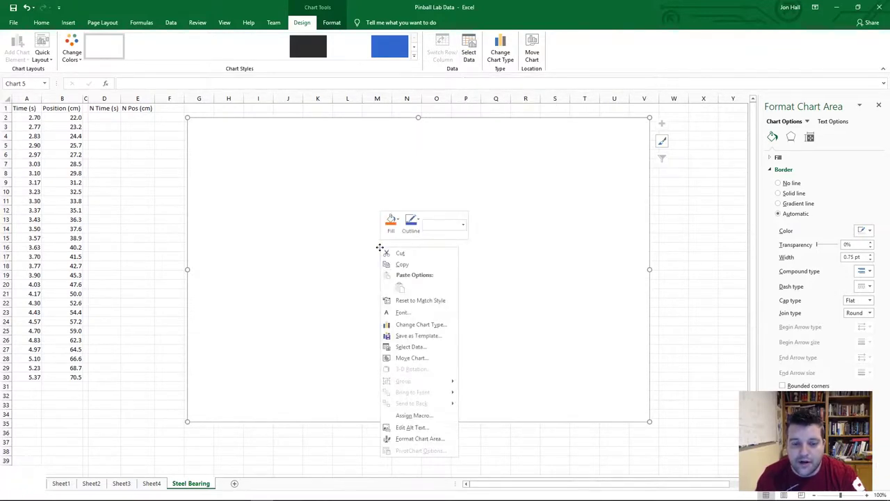
pyautogui.click(411, 347)
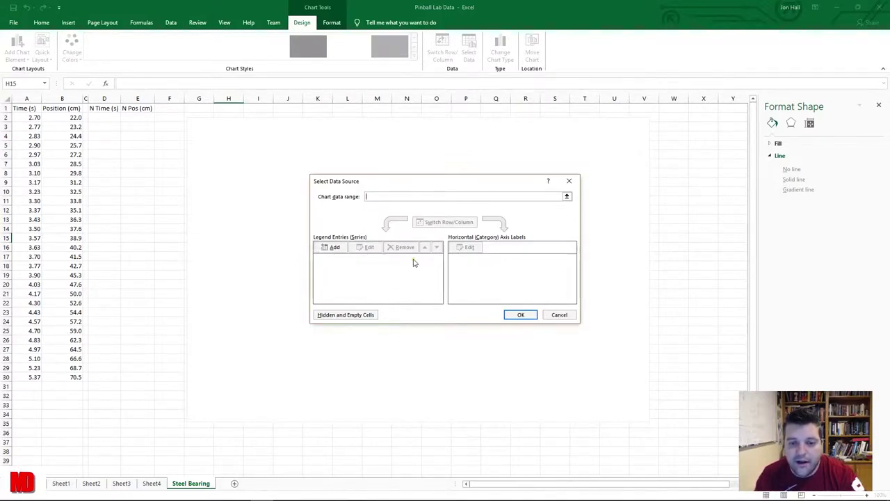
pyautogui.click(320, 254)
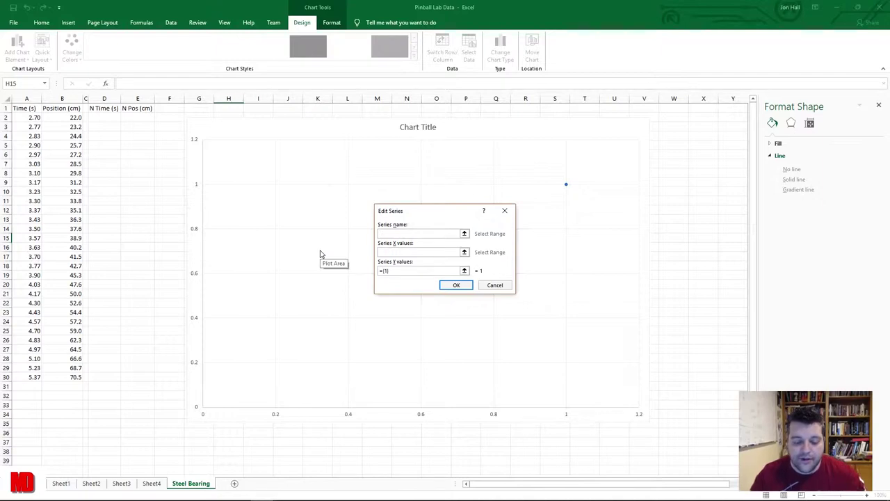
pyautogui.write('Pinball ')
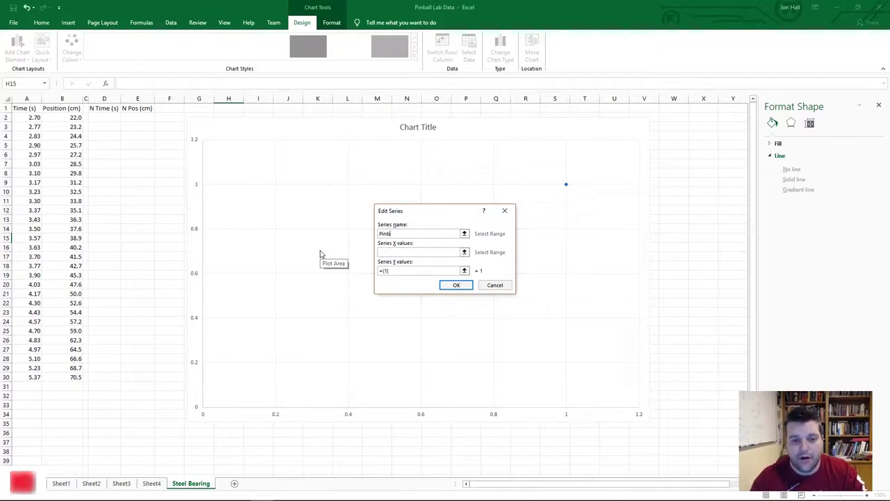
pyautogui.write('Position')
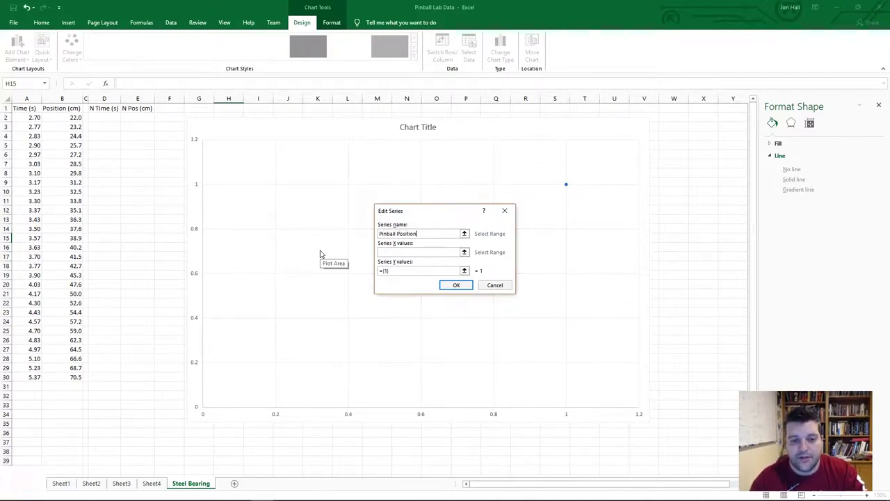
pyautogui.write(' vs. Time')
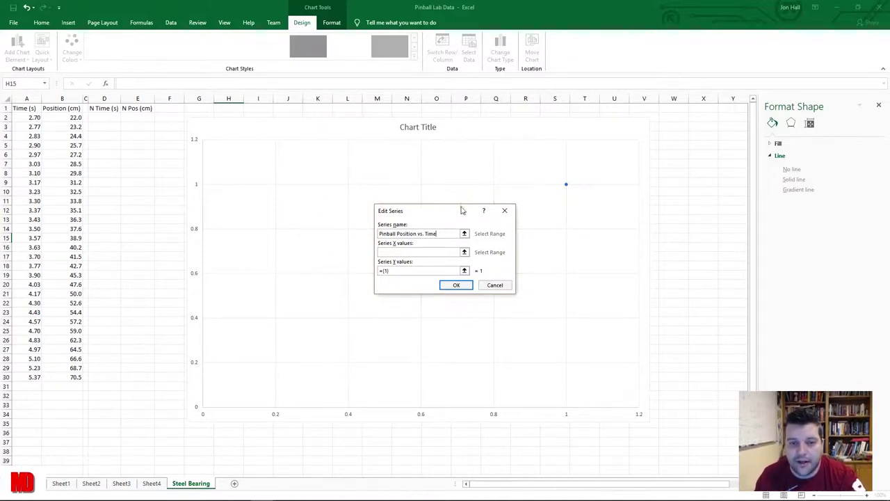
# Step: Set the series X values to the time data in A2:A30 of the Steel Bearing sheet
pyautogui.click(399, 252)
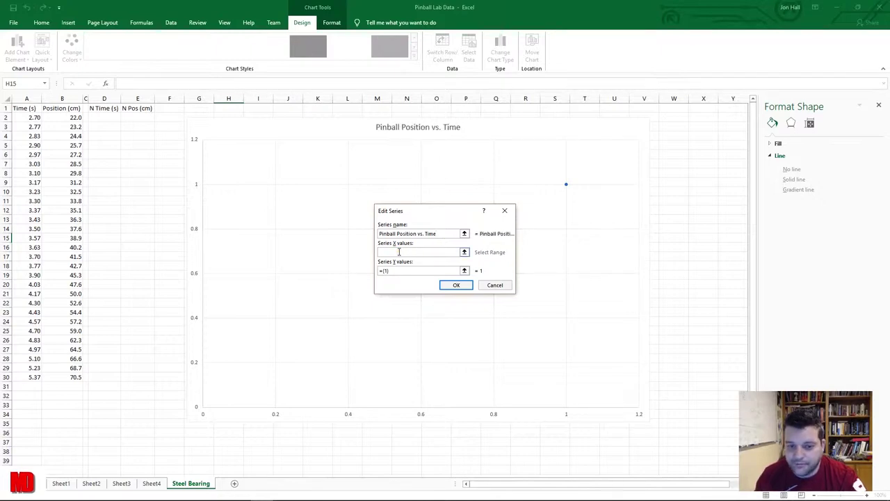
pyautogui.click(465, 253)
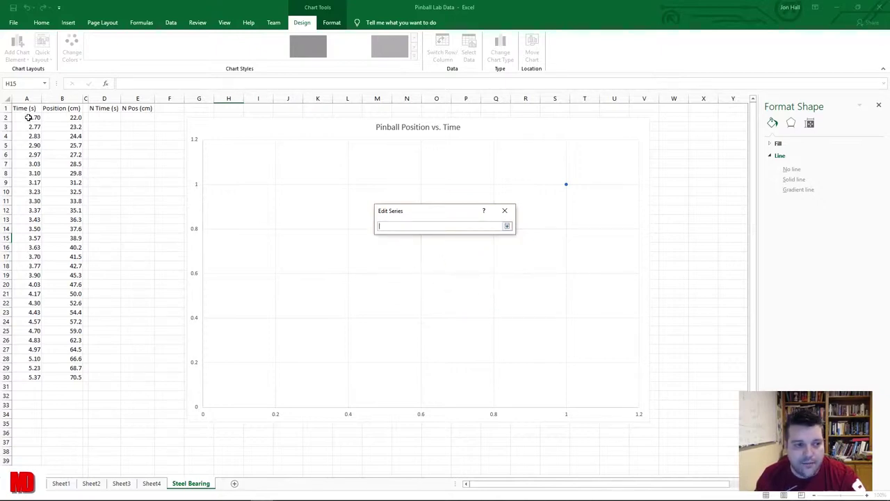
pyautogui.moveTo(29, 117); pyautogui.dragTo(28, 376)
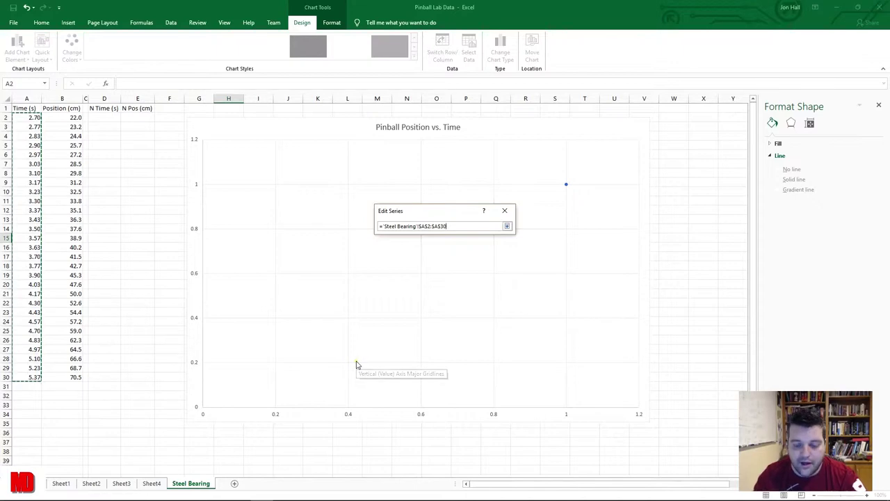
pyautogui.press('Return')
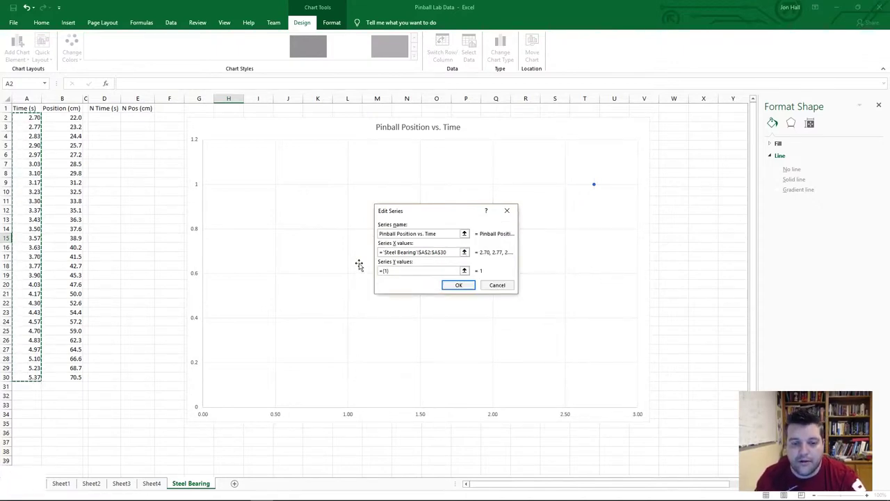
# Step: Replace the series Y values with the position data in B2:B30 and apply the data source to the chart
pyautogui.click(400, 271)
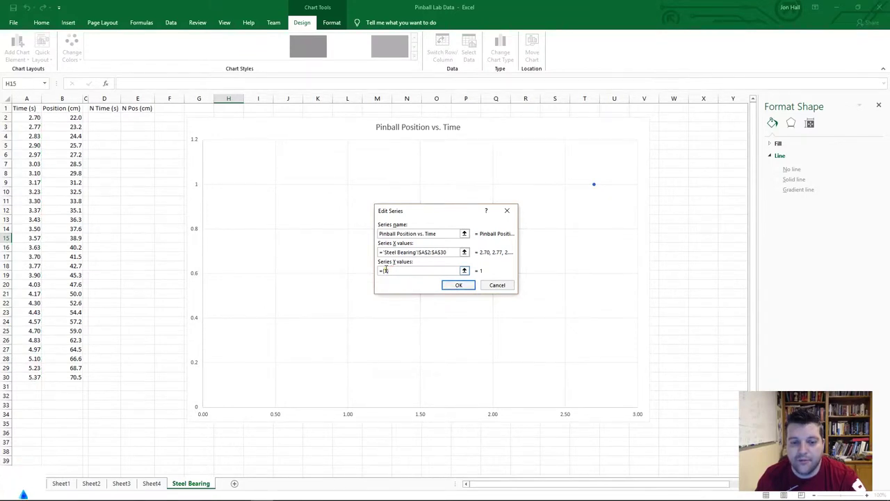
pyautogui.moveTo(395, 271); pyautogui.dragTo(389, 286)
pyautogui.press('BackSpace')
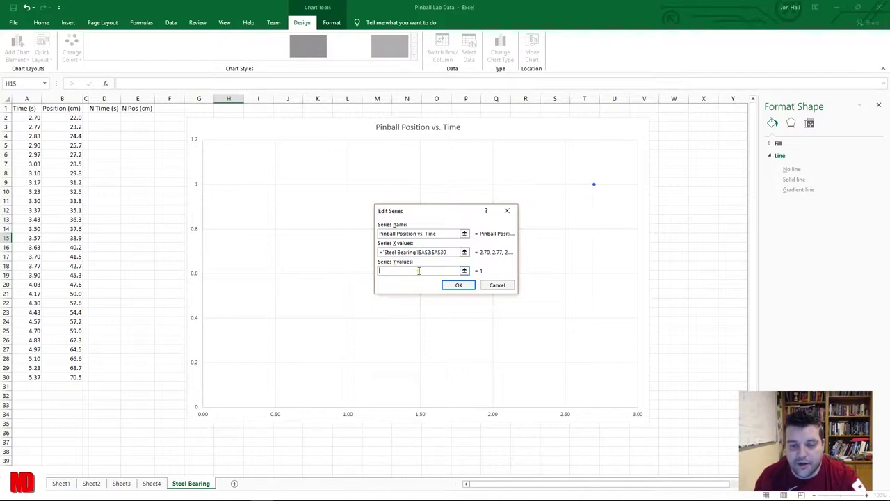
pyautogui.click(464, 270)
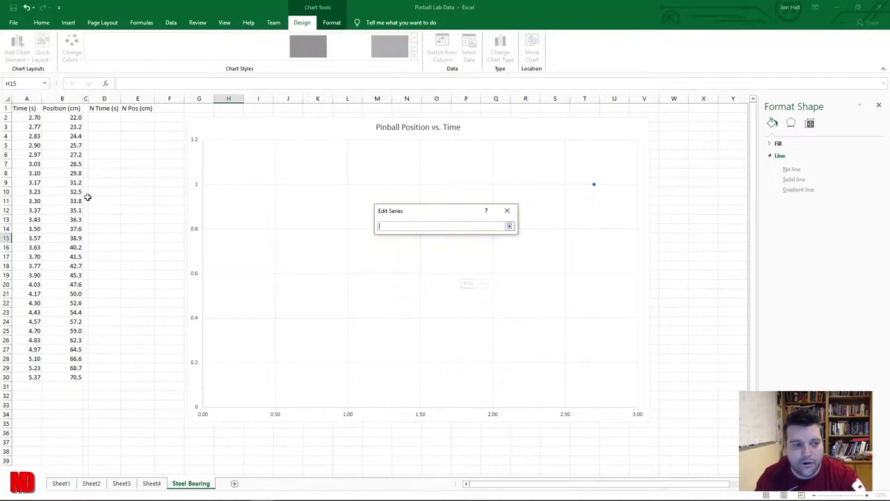
pyautogui.moveTo(62, 119); pyautogui.dragTo(75, 377)
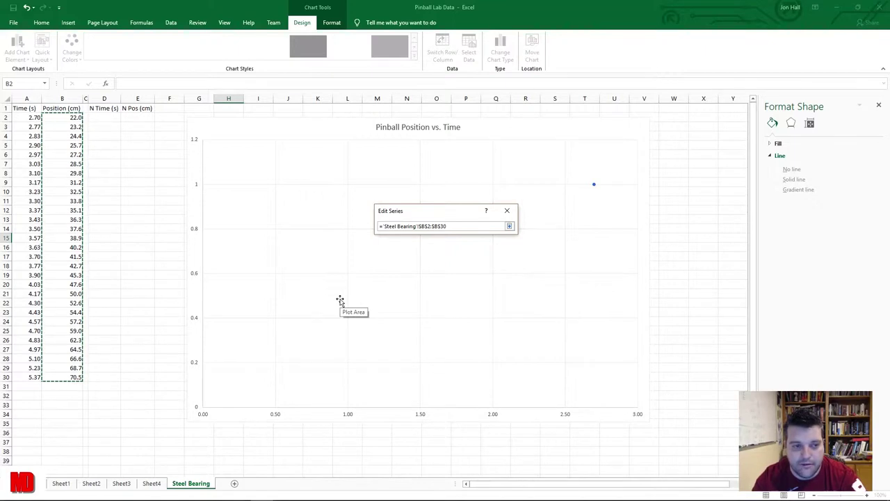
pyautogui.press('Return')
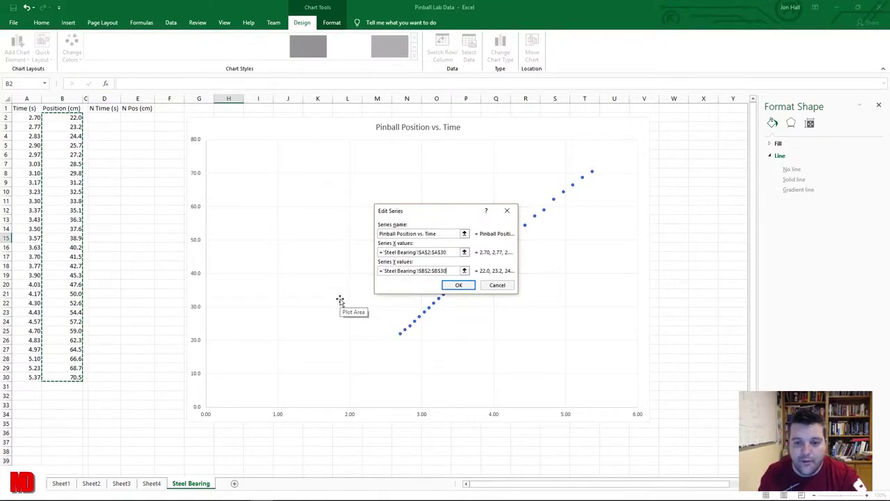
pyautogui.click(464, 286)
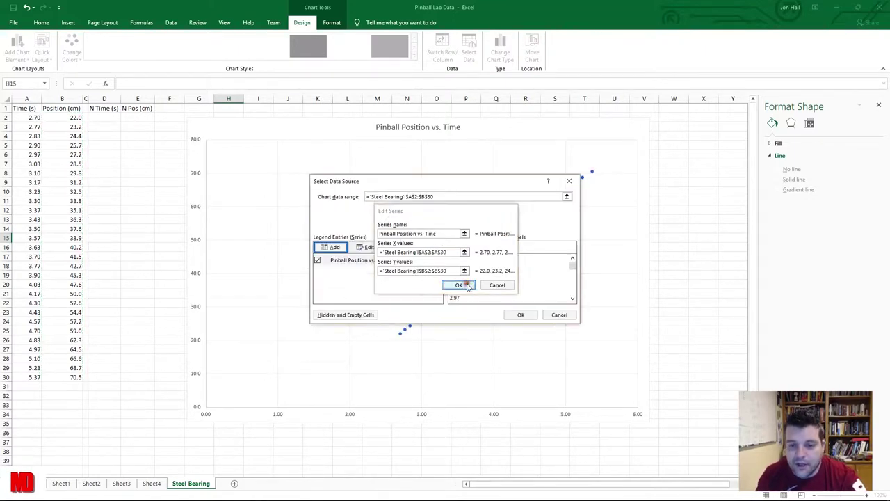
pyautogui.click(521, 315)
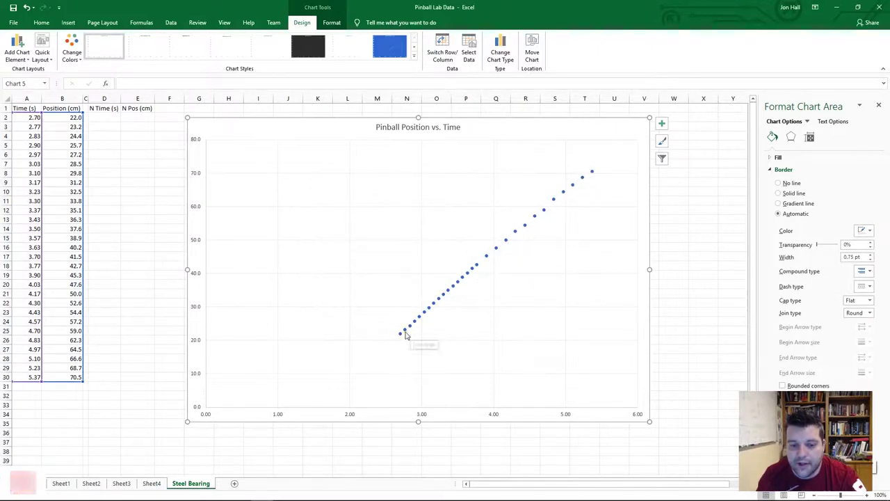
pyautogui.moveTo(400, 335)
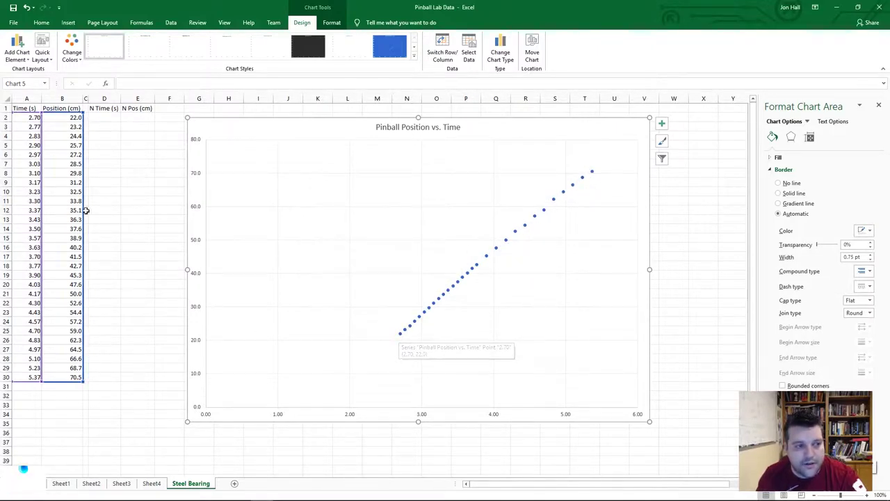
pyautogui.click(400, 333)
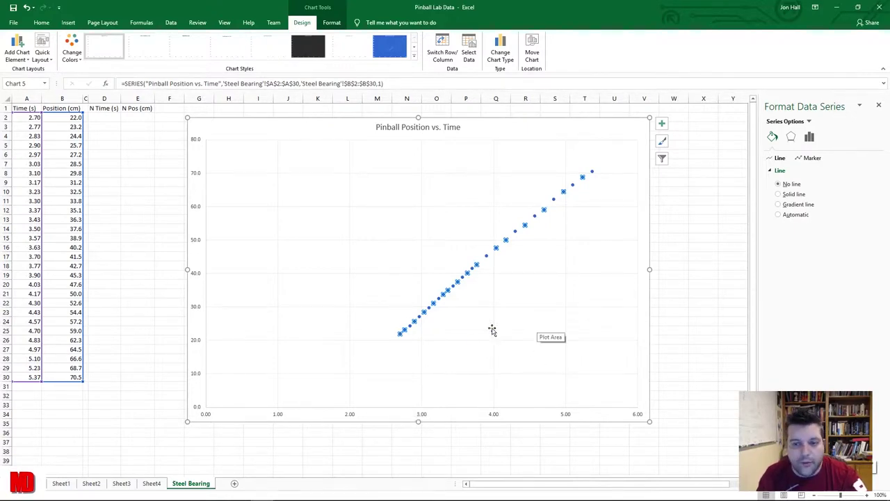
pyautogui.click(461, 355)
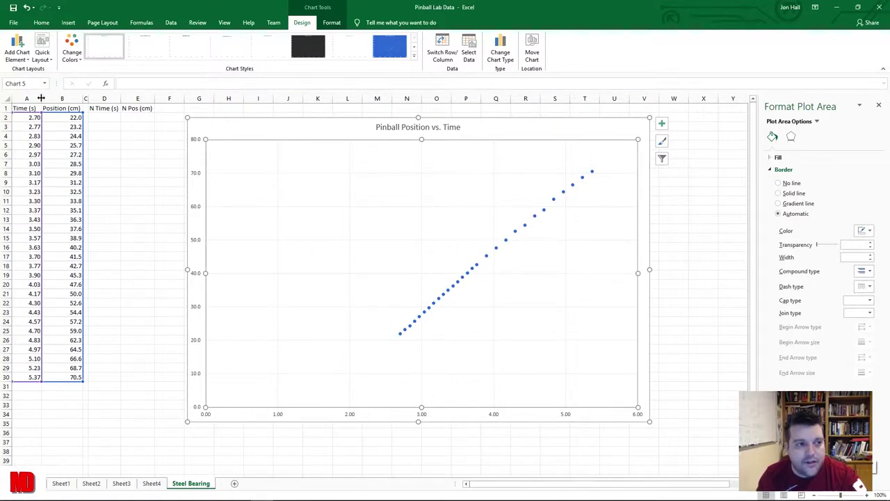
# Step: Add a primary horizontal axis title to the chart reading "Time (s)"
pyautogui.click(22, 56)
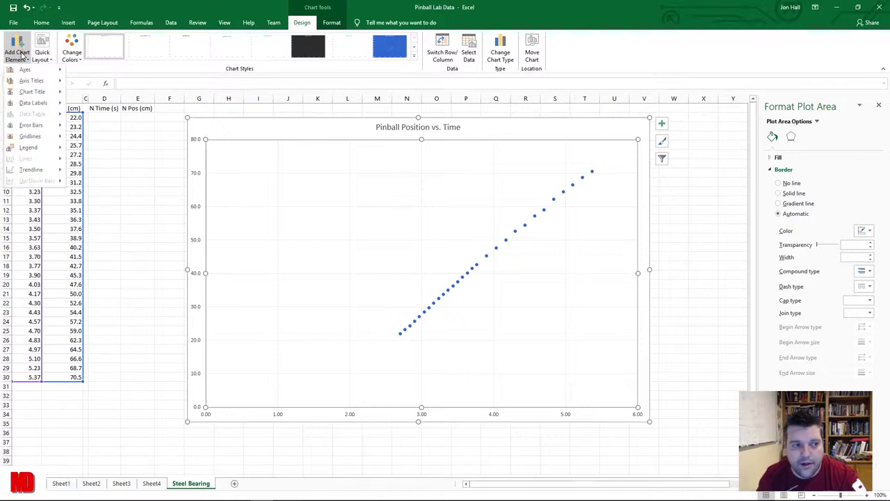
pyautogui.moveTo(40, 84)
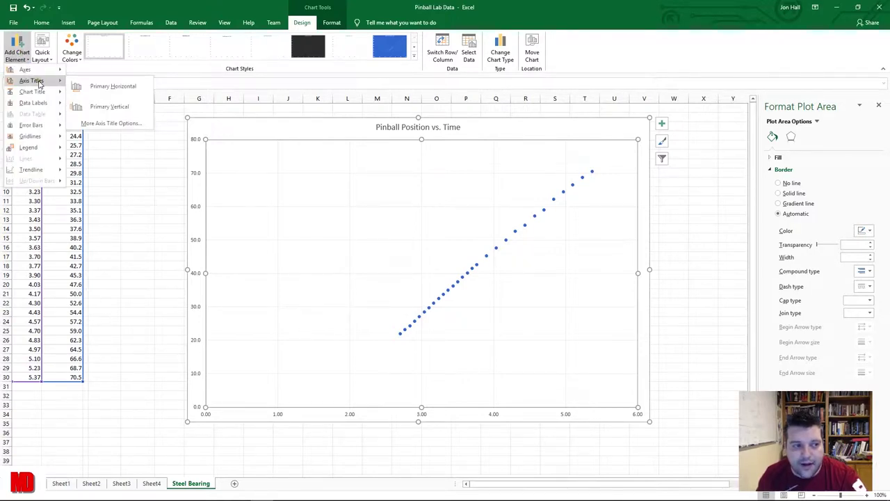
pyautogui.click(115, 91)
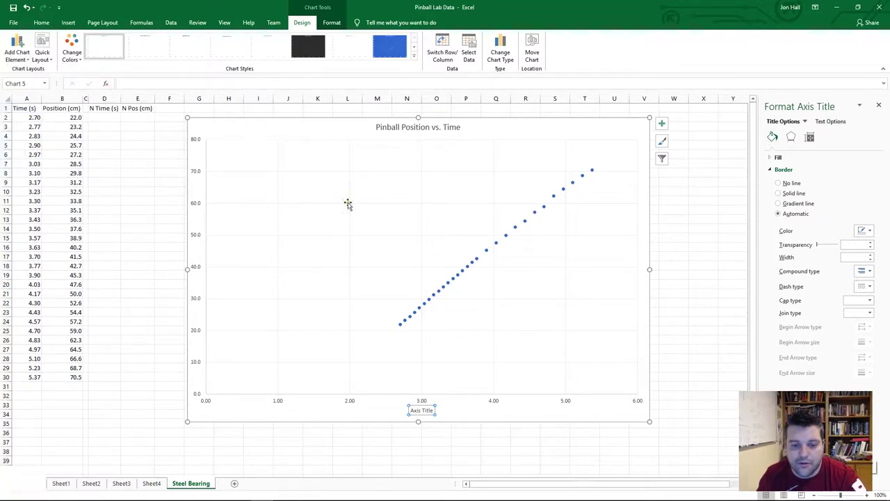
pyautogui.tripleClick(422, 410)
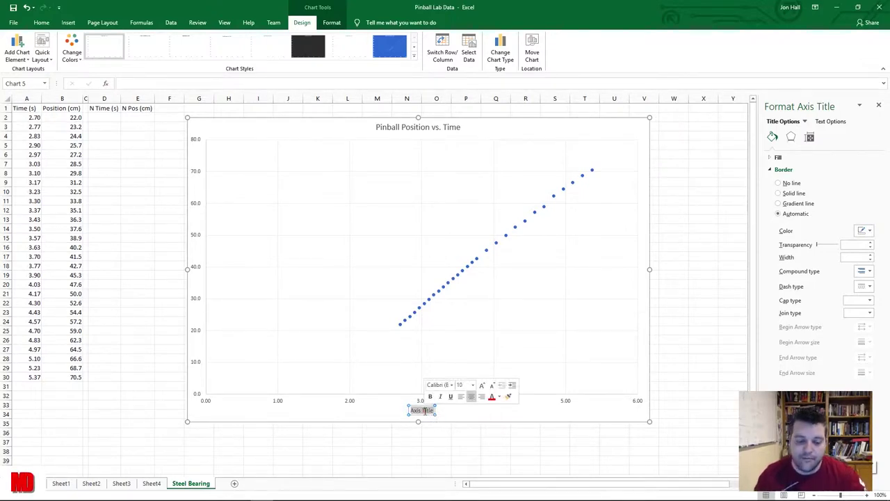
pyautogui.write('Time')
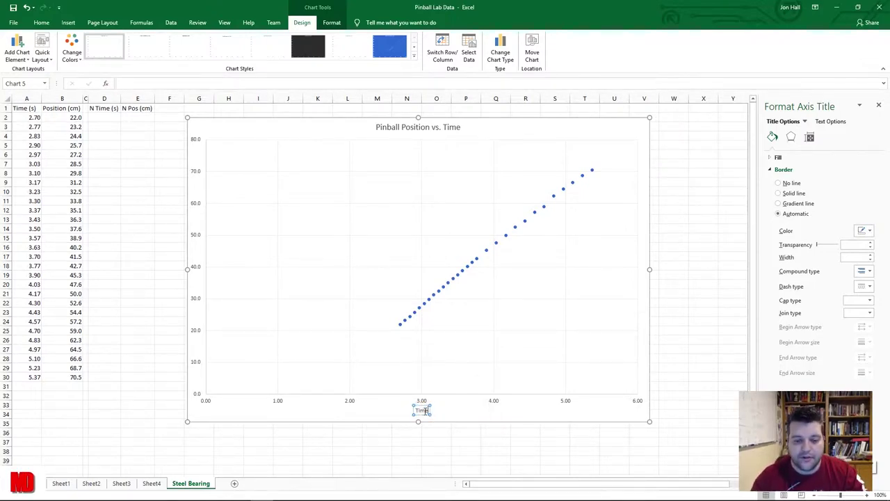
pyautogui.write(' (s)')
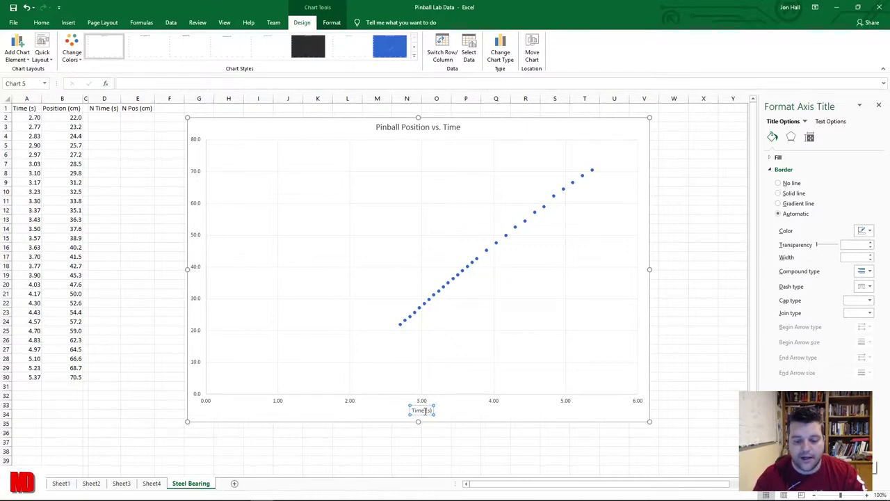
pyautogui.click(461, 410)
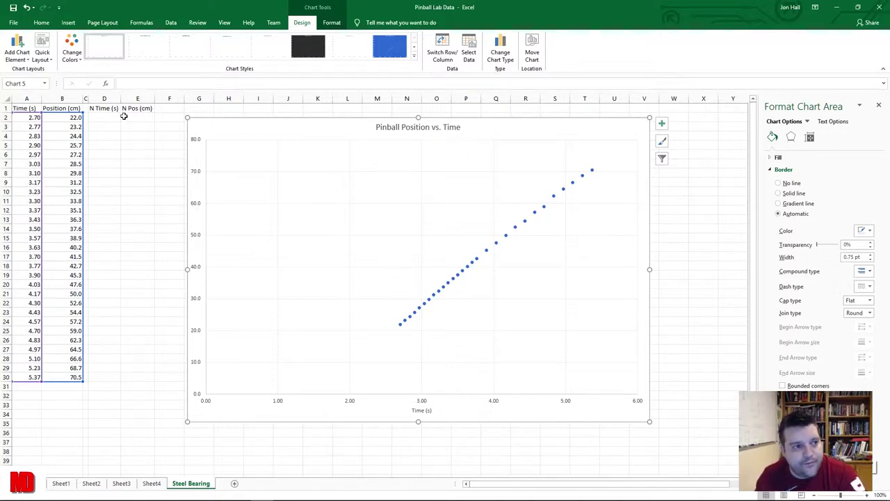
# Step: Add a primary vertical axis title to the chart reading "Position (cm)"
pyautogui.click(18, 50)
pyautogui.moveTo(32, 83)
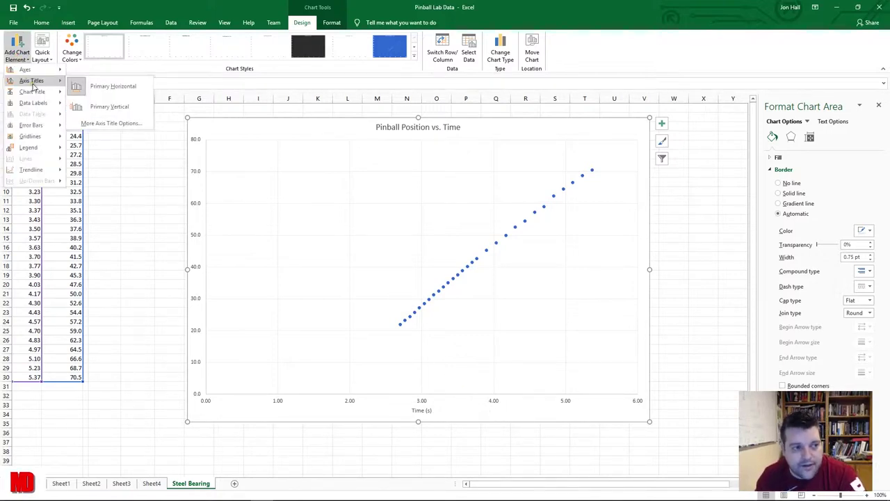
pyautogui.click(130, 110)
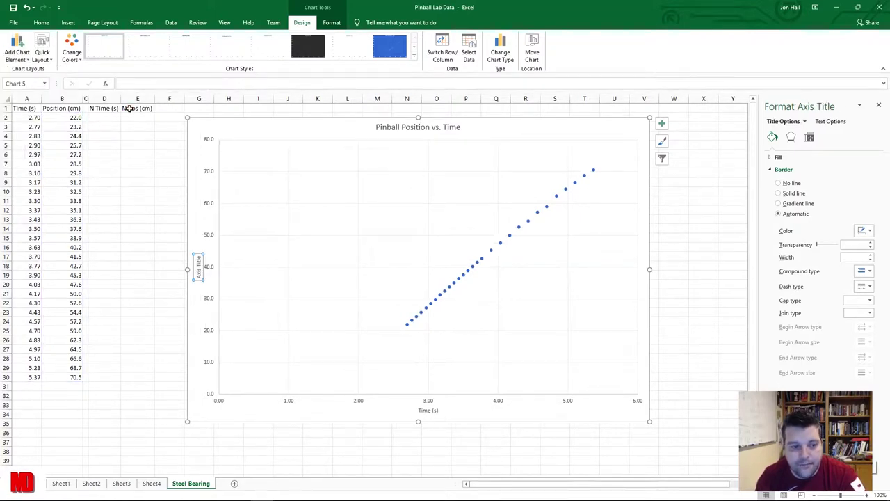
pyautogui.tripleClick(198, 268)
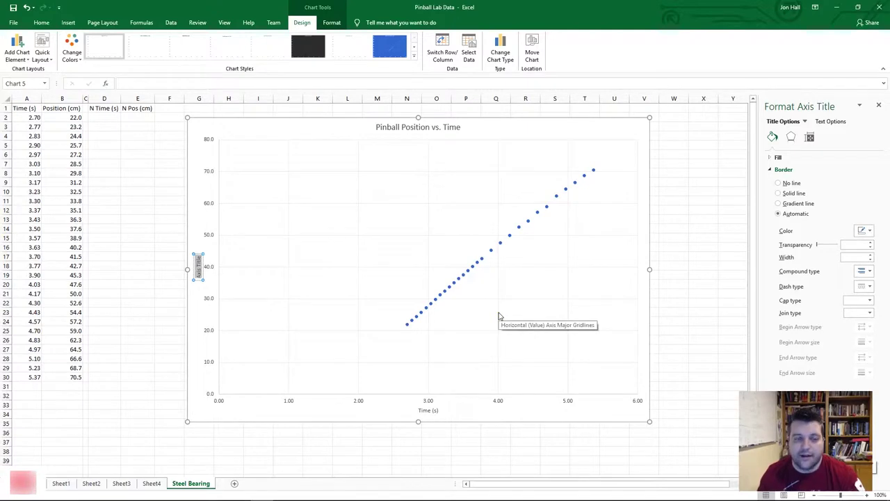
pyautogui.write('Position')
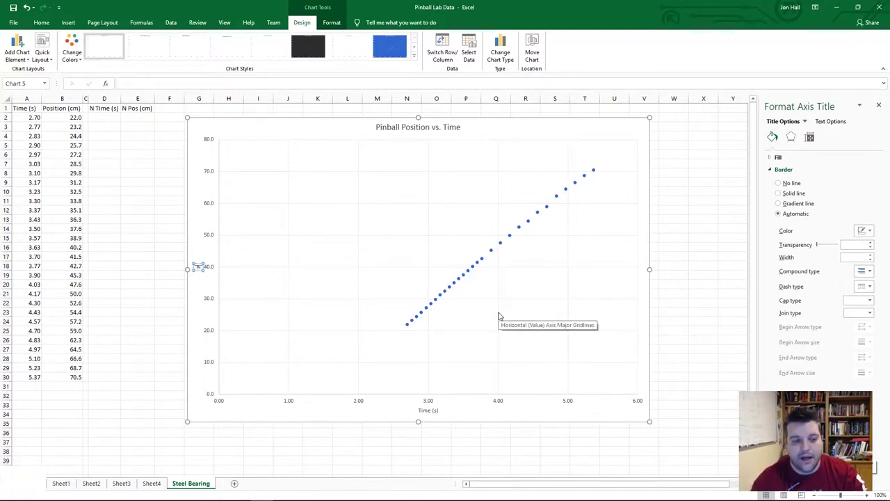
pyautogui.write(' (cm)')
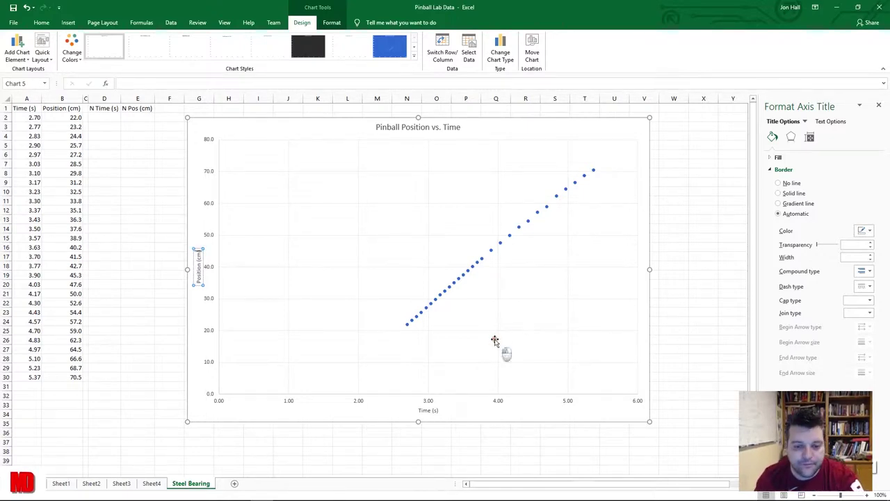
pyautogui.click(495, 341)
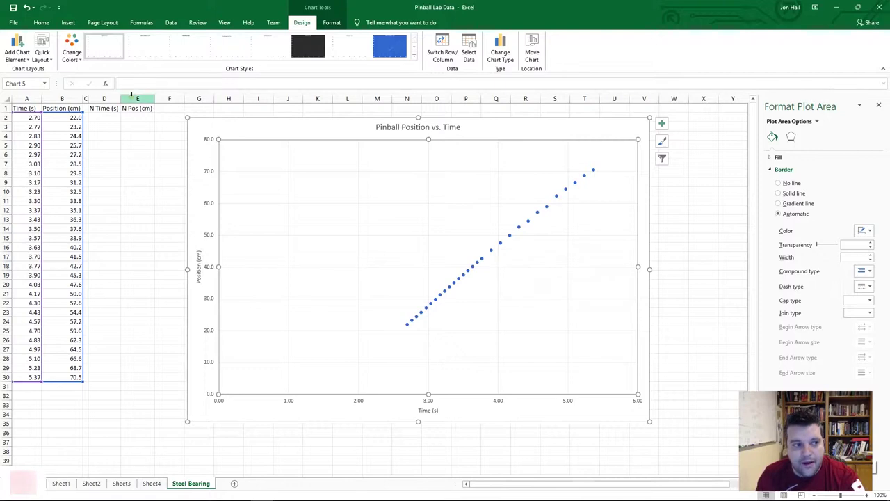
# Step: Add a linear trendline to the "Pinball Position vs. Time" data series
pyautogui.click(20, 62)
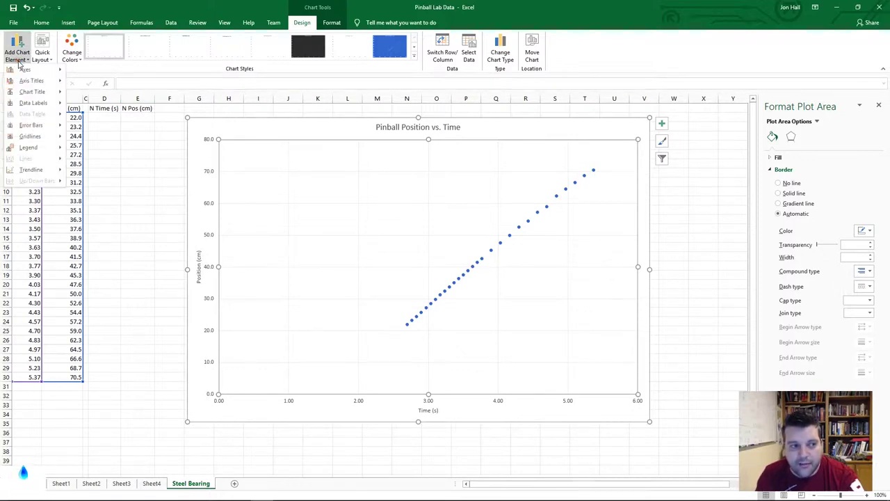
pyautogui.moveTo(38, 171)
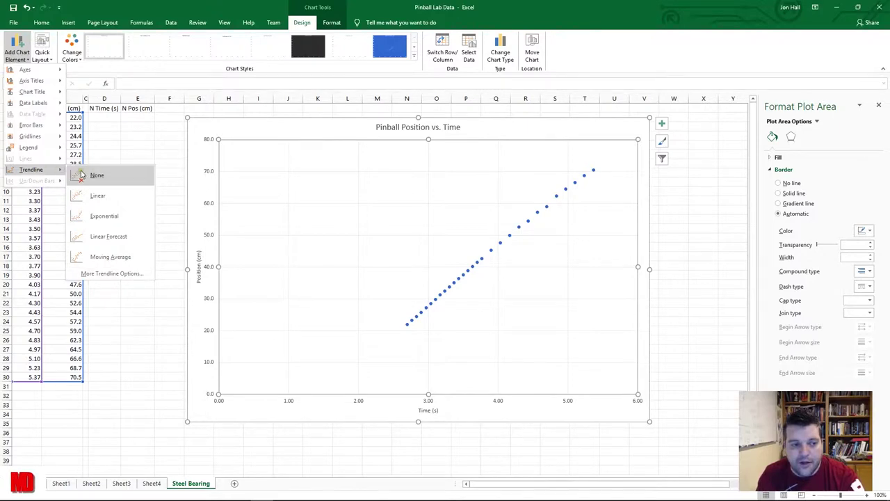
pyautogui.click(487, 294)
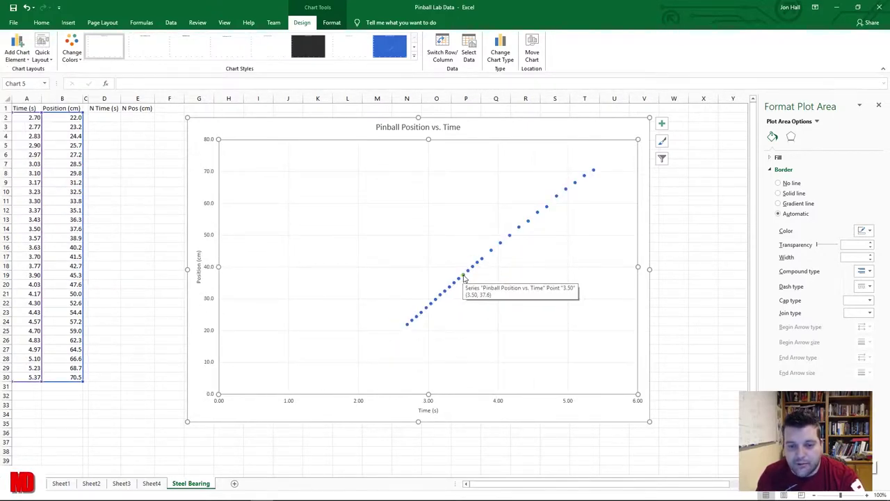
pyautogui.rightClick(464, 276)
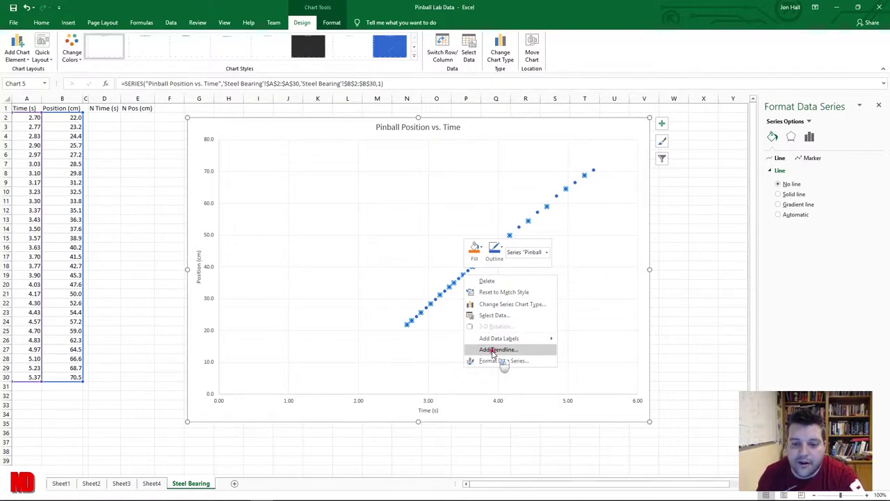
pyautogui.click(495, 351)
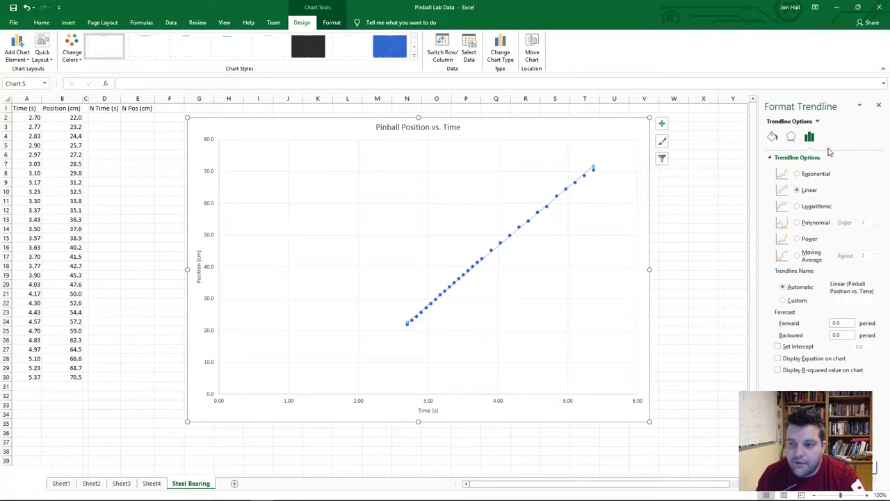
# Step: Display the trendline's equation and R-squared value on the chart
pyautogui.click(17, 54)
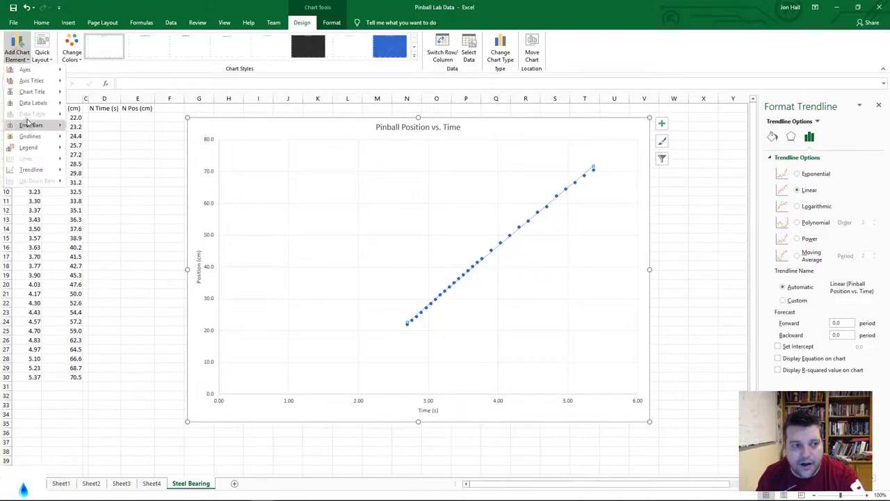
pyautogui.moveTo(39, 174)
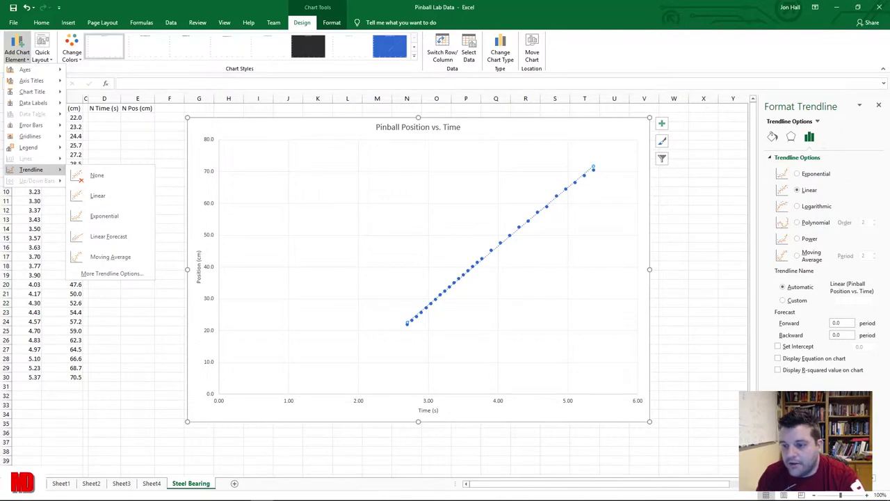
pyautogui.click(772, 137)
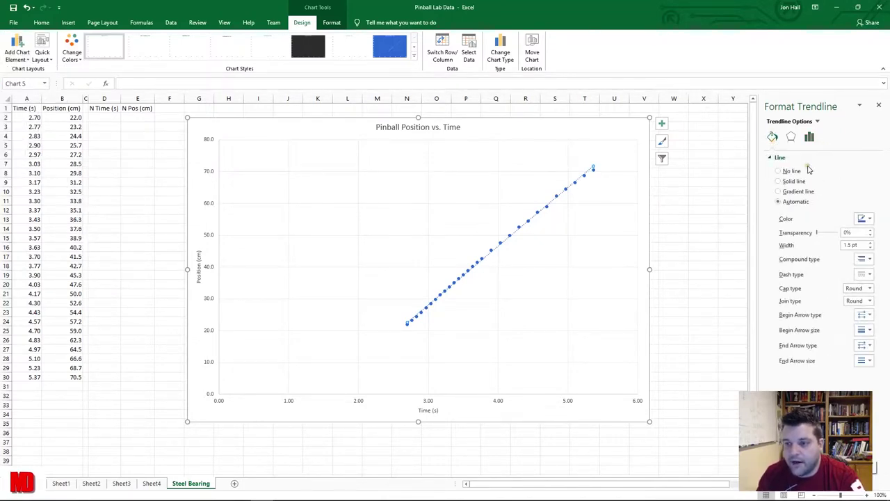
pyautogui.click(809, 137)
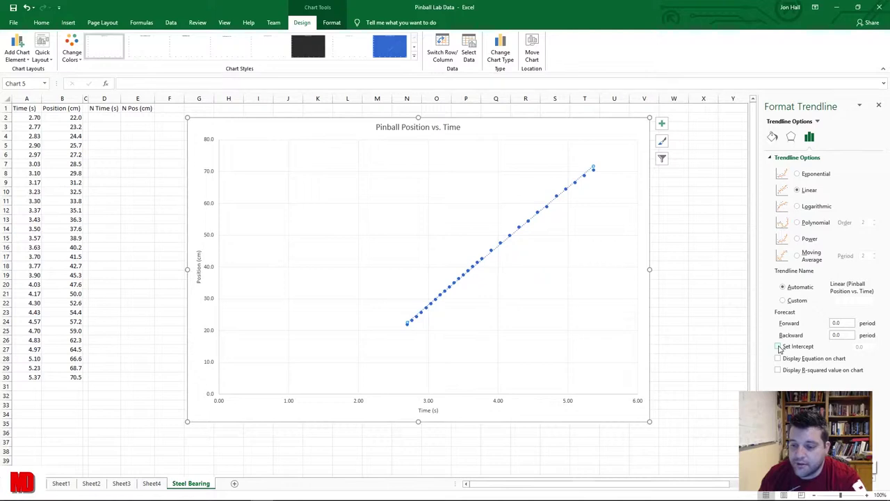
pyautogui.click(779, 358)
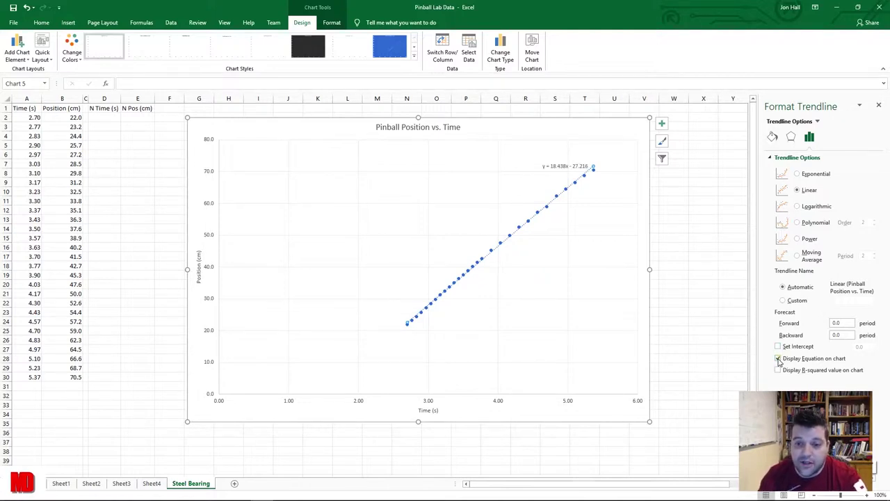
pyautogui.click(778, 370)
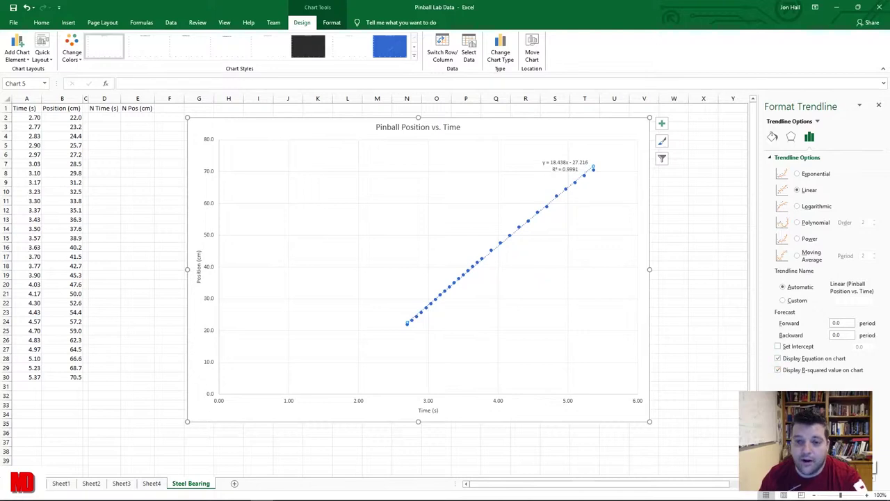
# Step: Enlarge the trendline equation label to 18 pt text and move it below the trendline, near the middle of the plot
pyautogui.click(559, 169)
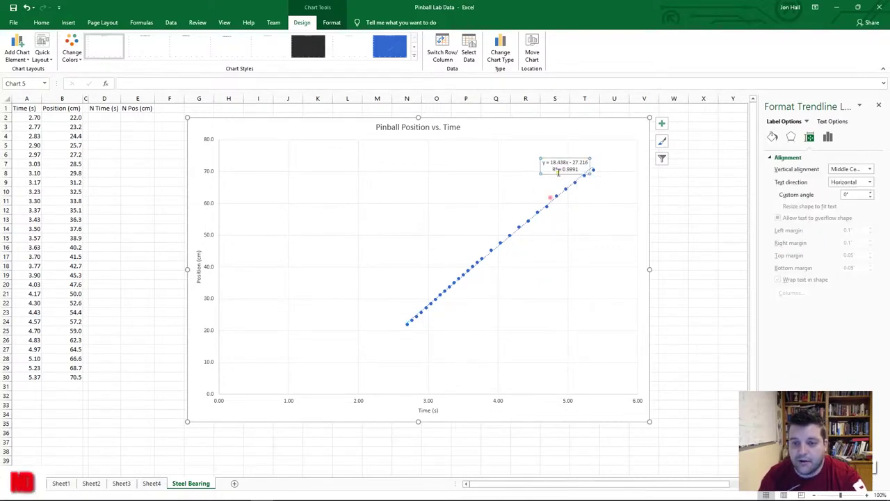
pyautogui.tripleClick(570, 164)
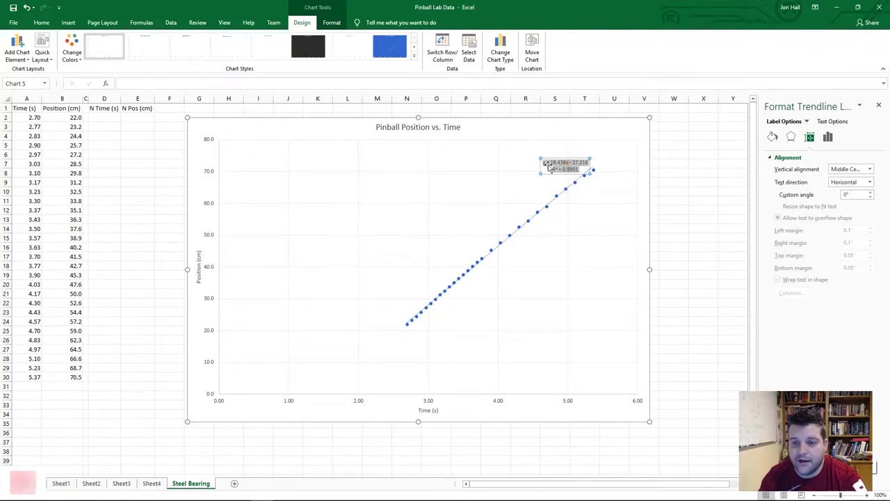
pyautogui.click(41, 22)
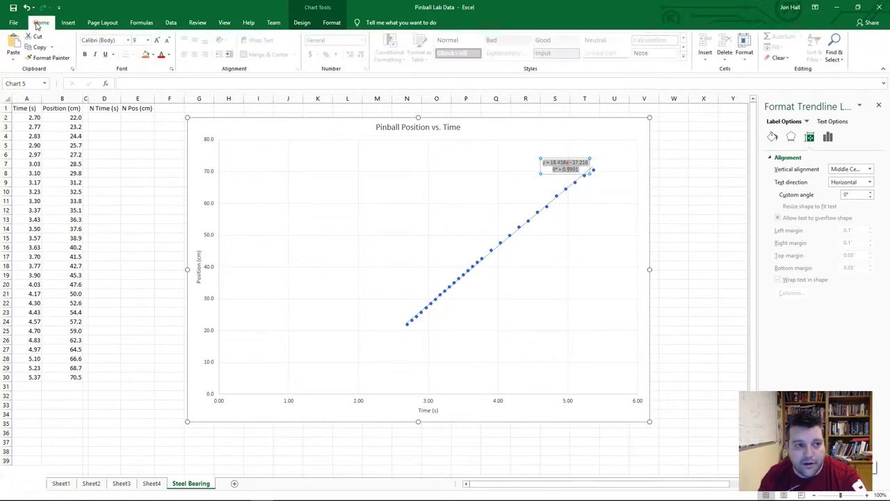
pyautogui.click(157, 41)
pyautogui.click(157, 40)
pyautogui.click(157, 40)
pyautogui.click(157, 41)
pyautogui.click(158, 41)
pyautogui.click(157, 40)
pyautogui.moveTo(532, 181); pyautogui.dragTo(530, 264)
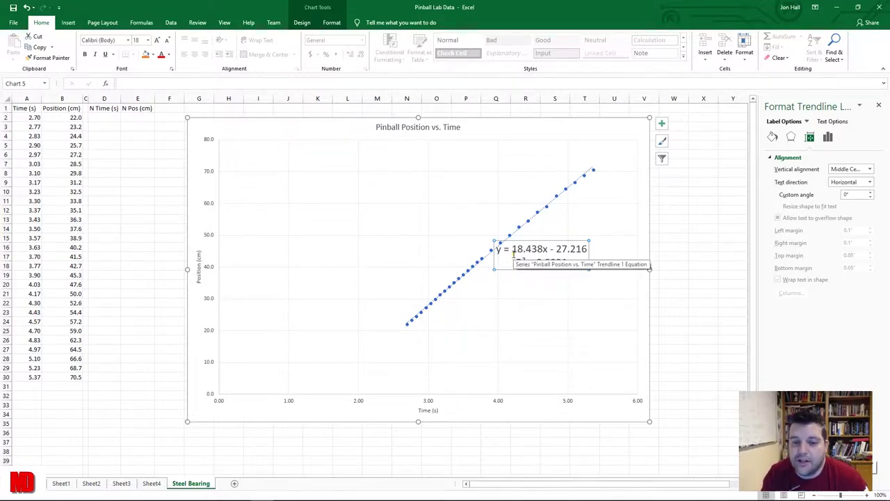
# Step: Examine the slope, intercept and R-squared value in the trendline label and the earliest plotted data points
pyautogui.moveTo(495, 248); pyautogui.dragTo(588, 261)
pyautogui.hotkey('ctrl', 'c')
pyautogui.click(521, 250)
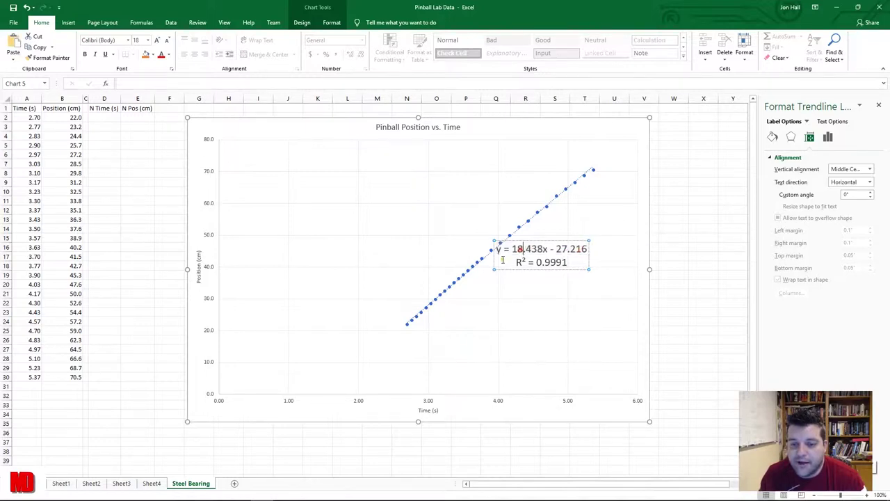
pyautogui.moveTo(512, 249); pyautogui.dragTo(537, 260)
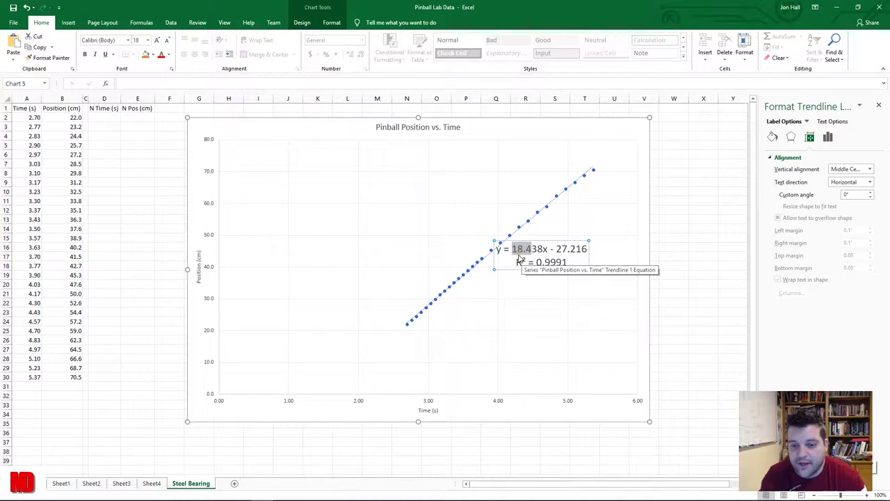
pyautogui.moveTo(549, 249); pyautogui.dragTo(588, 252)
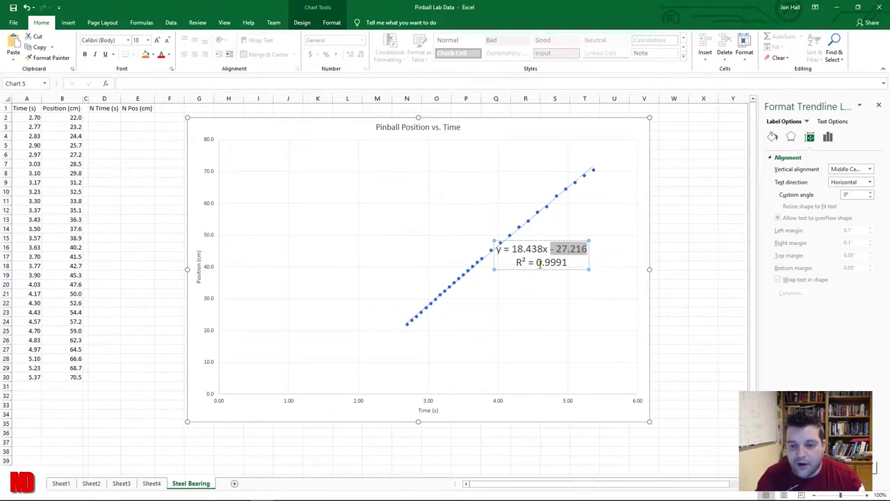
pyautogui.moveTo(537, 262); pyautogui.dragTo(573, 273)
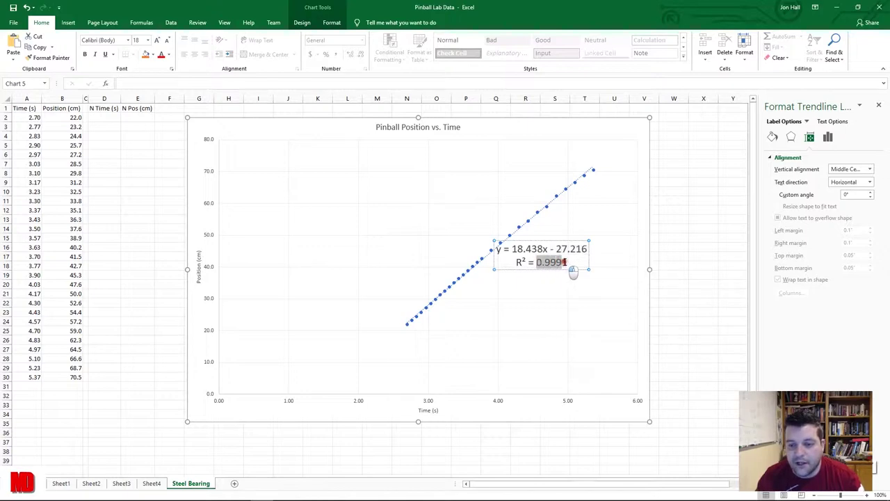
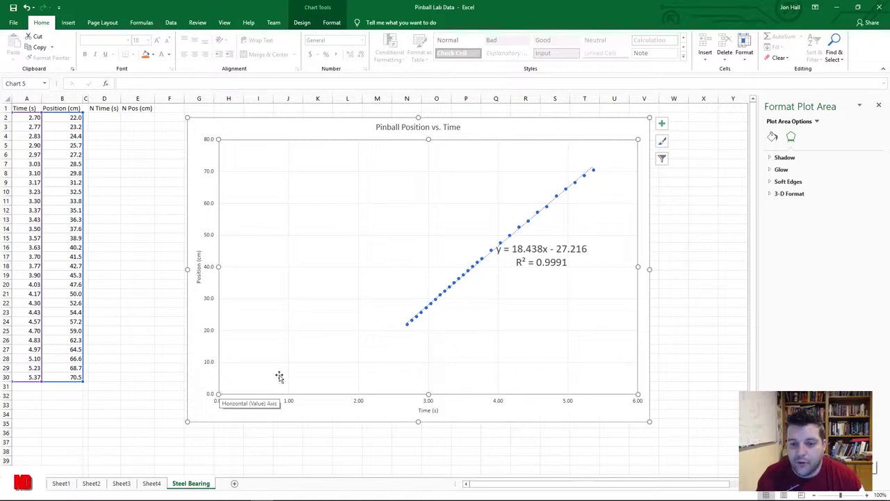
pyautogui.moveTo(413, 326)
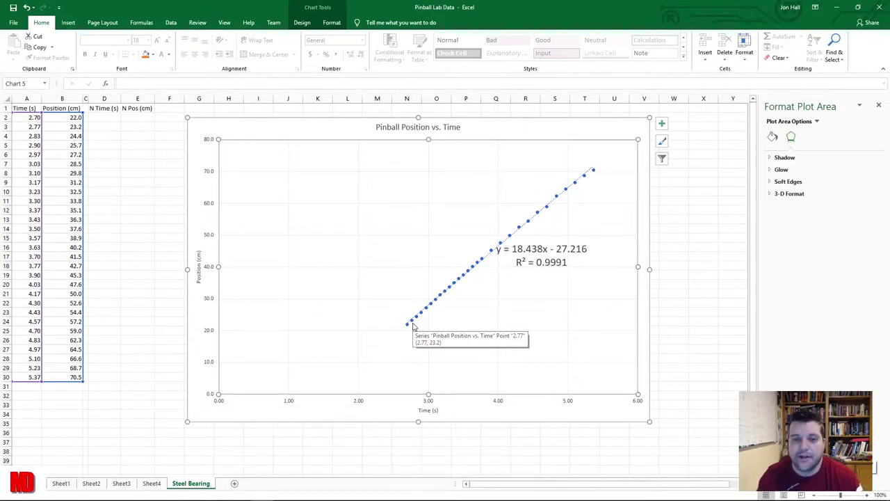
# Step: Delete the whole position versus time chart from the Steel Bearing sheet
pyautogui.click(284, 127)
pyautogui.press('Delete')
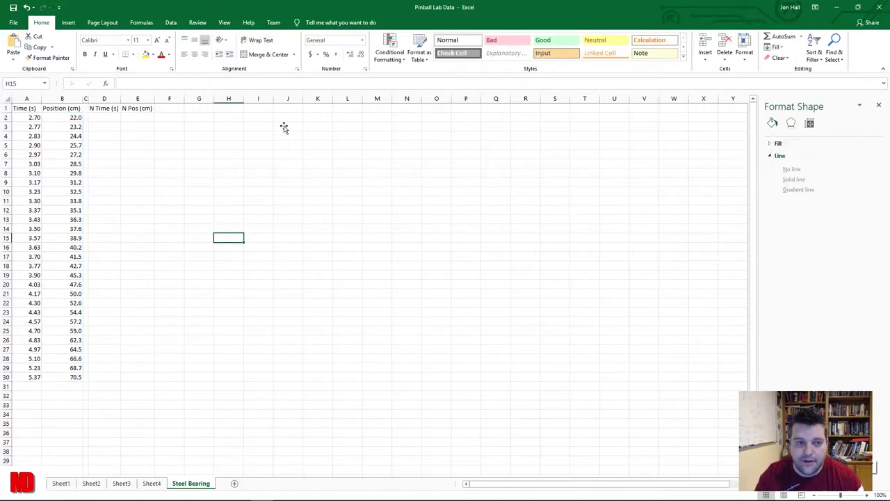
pyautogui.click(208, 164)
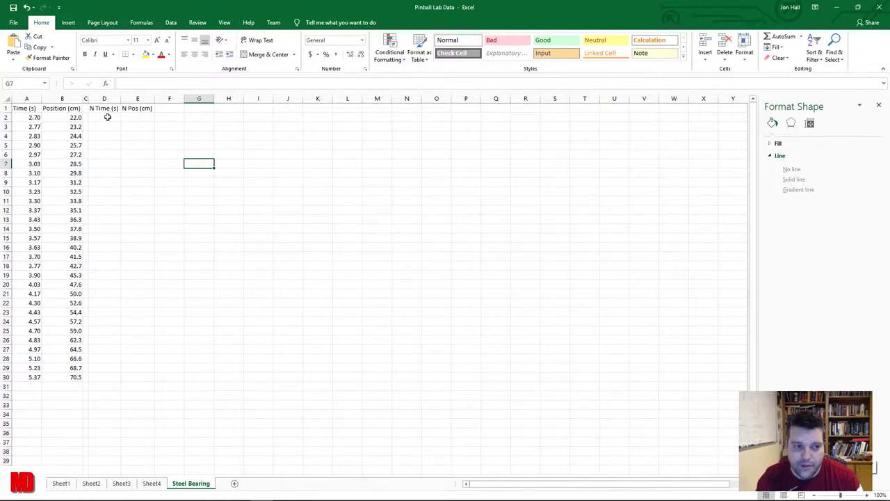
# Step: Enter the formula =A2-2.70 in cell D2 under N Time (s) and check it
pyautogui.click(104, 118)
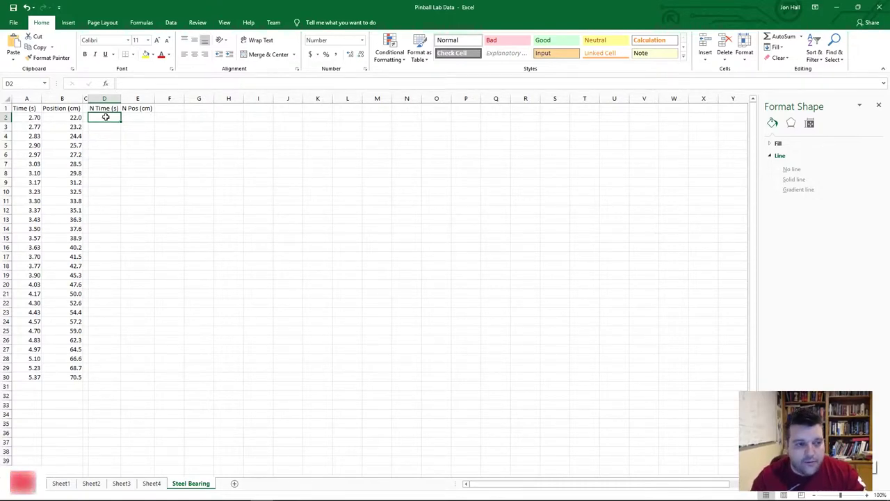
pyautogui.write('=')
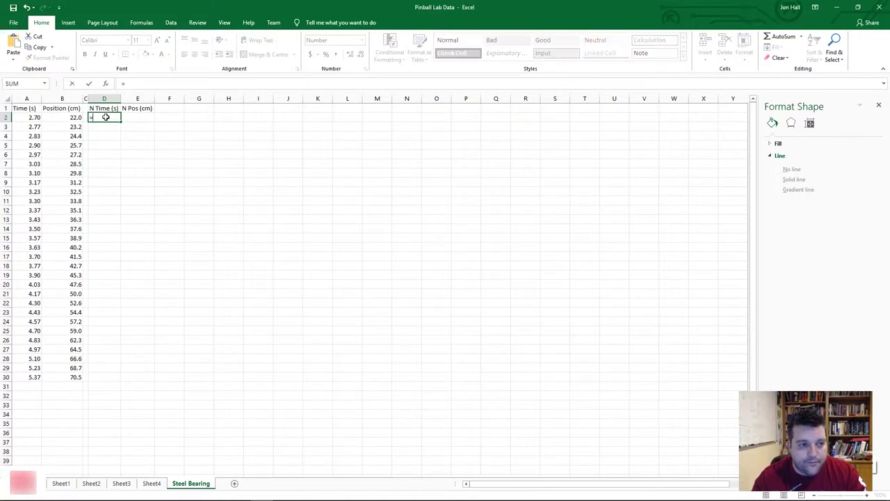
pyautogui.click(28, 118)
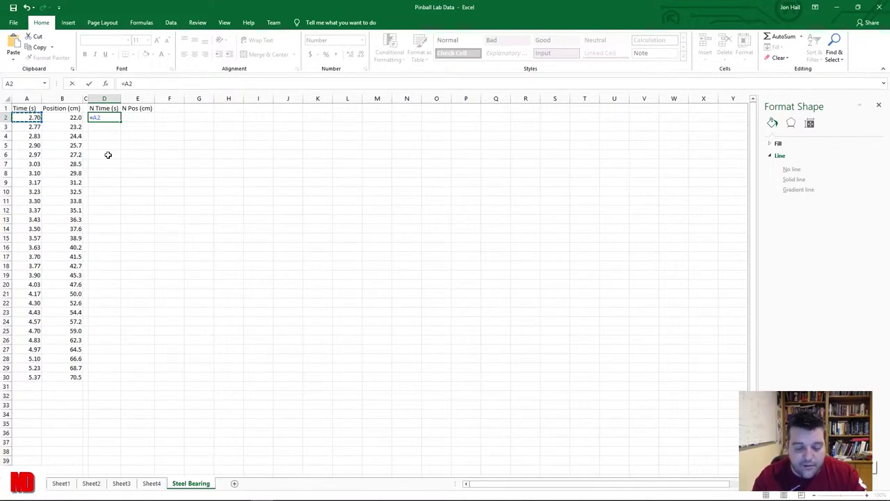
pyautogui.write('-2.70')
pyautogui.press('Return')
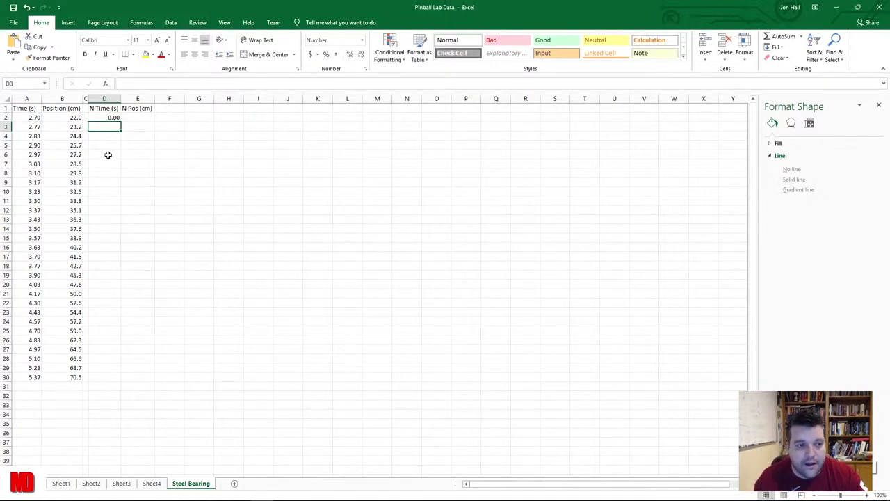
pyautogui.click(106, 119)
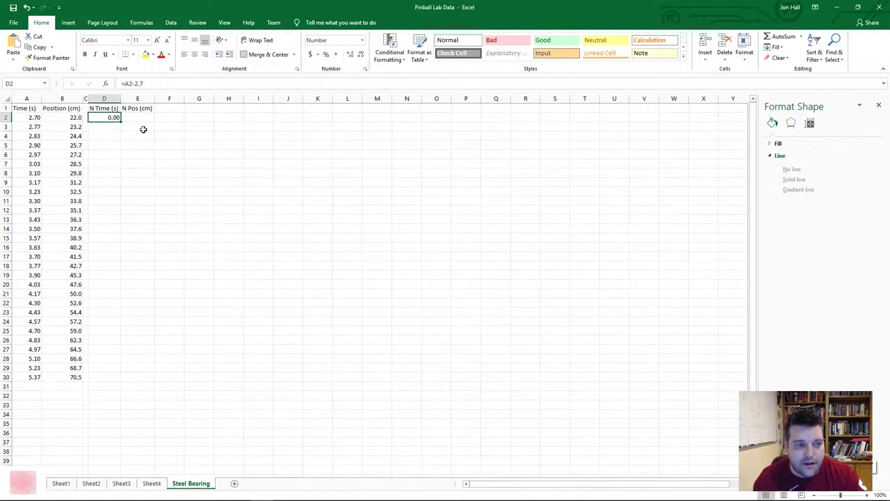
pyautogui.click(108, 125)
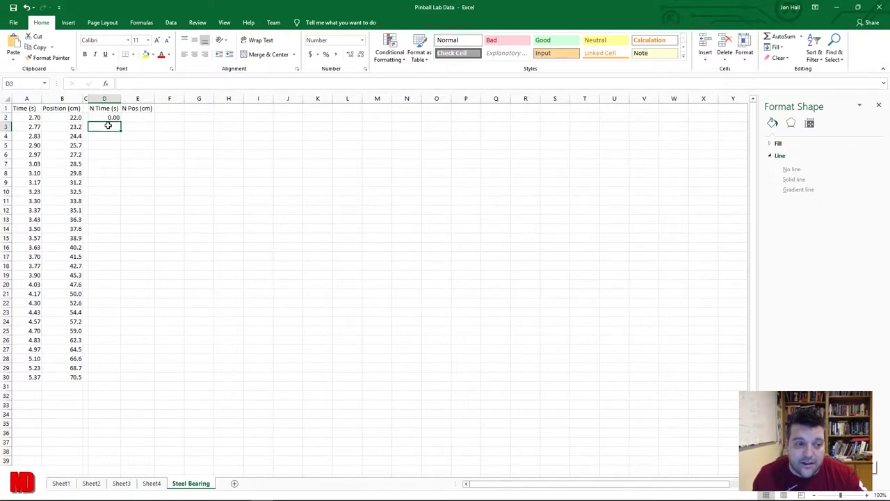
# Step: Fill the N Time (s) formula from D2 down to D30 and check the copied formulas in D3 through D7
pyautogui.click(108, 118)
pyautogui.click(104, 132)
pyautogui.click(103, 127)
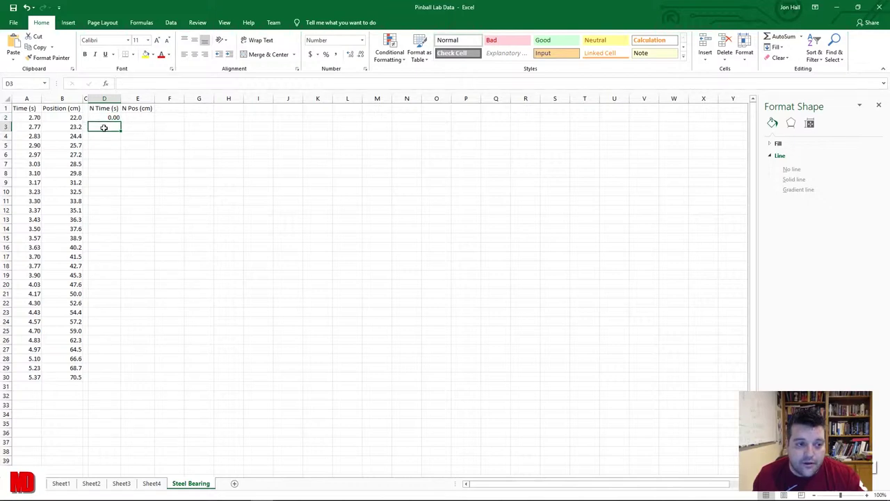
pyautogui.click(103, 141)
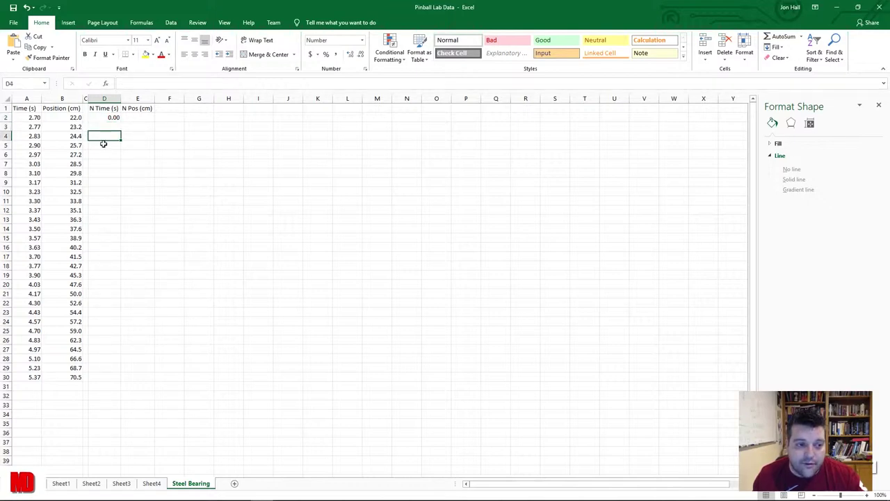
pyautogui.click(103, 145)
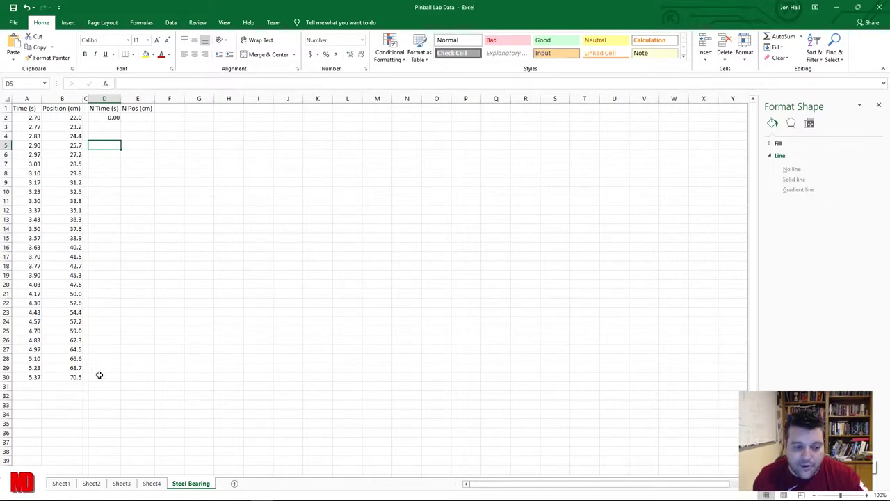
pyautogui.click(109, 119)
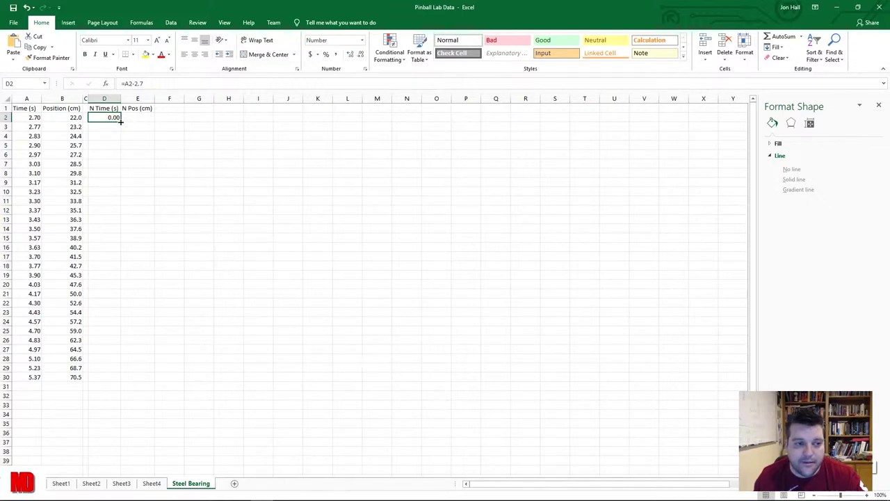
pyautogui.moveTo(120, 122); pyautogui.dragTo(116, 382)
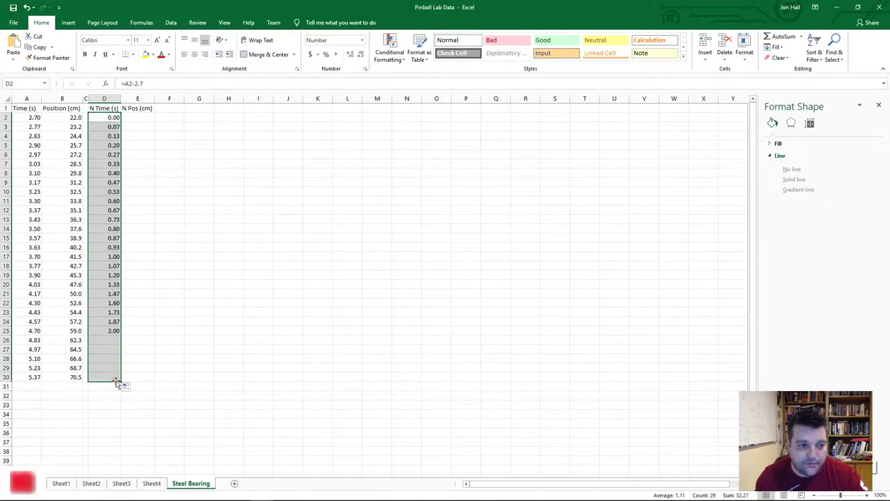
pyautogui.click(106, 125)
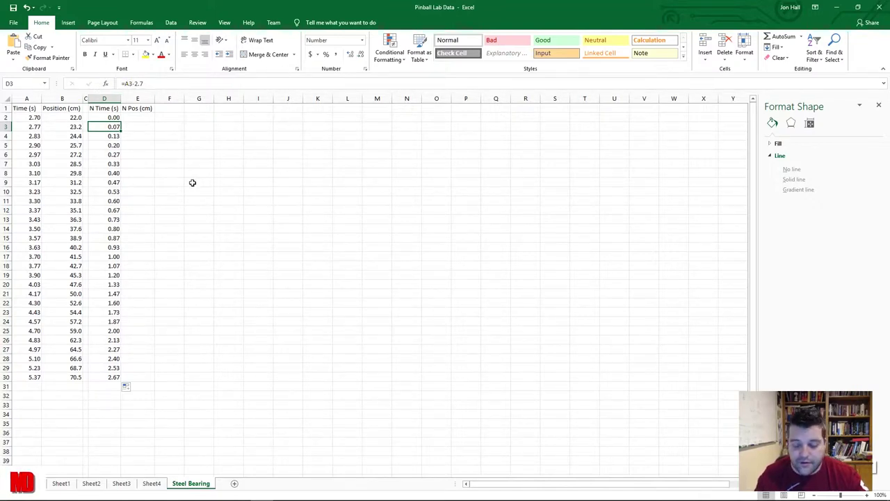
pyautogui.press('Down')
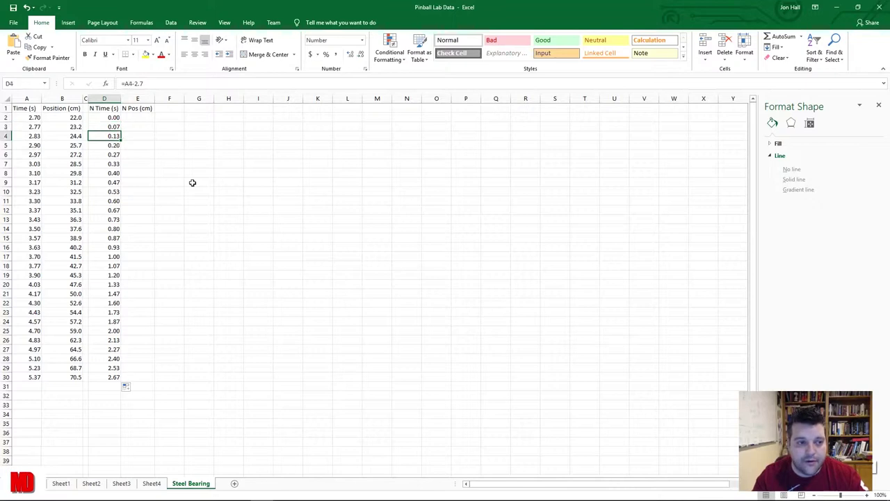
pyautogui.press('Down')
pyautogui.press('Down')
pyautogui.press('Down')
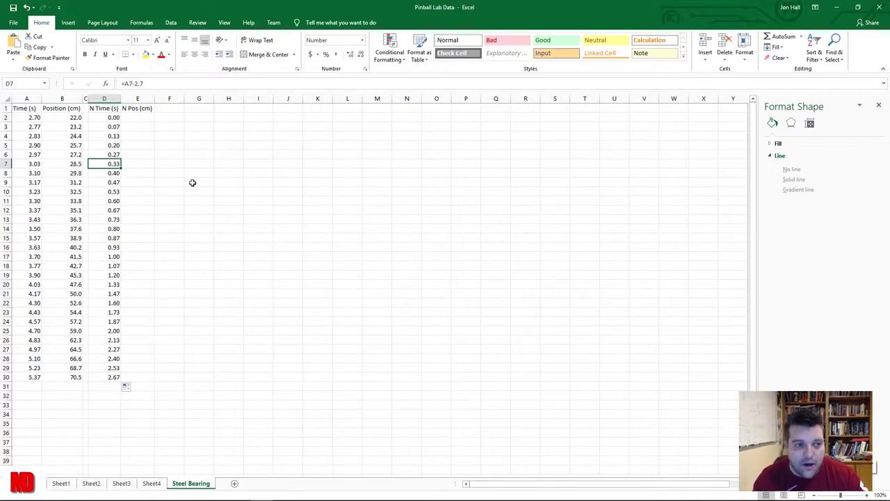
# Step: Enter the formula =B2-22.0 in cell E2 under N Pos (cm)
pyautogui.click(142, 117)
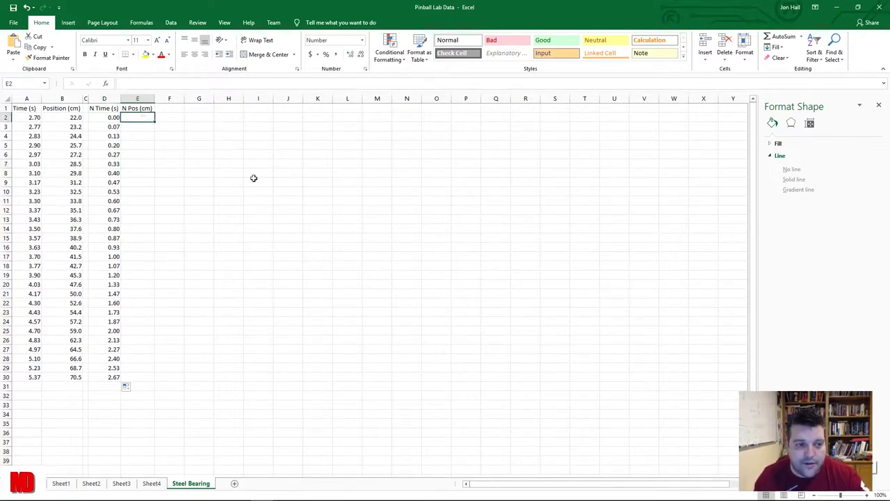
pyautogui.write('=')
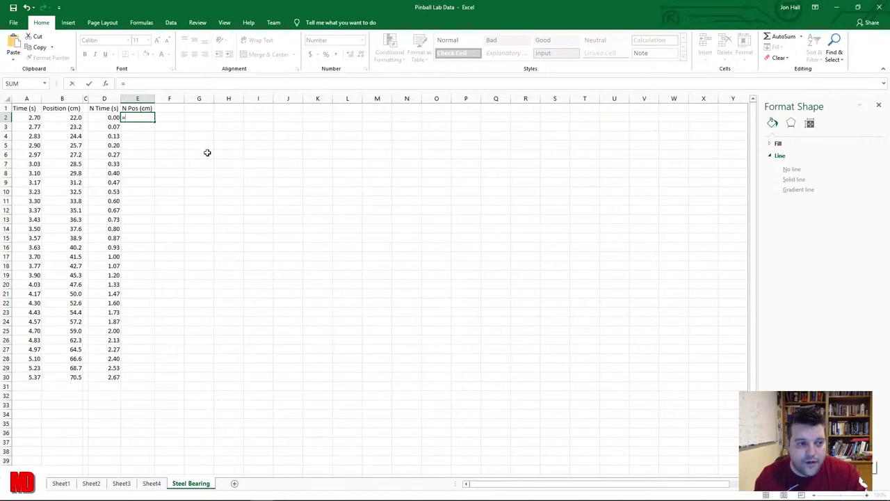
pyautogui.click(69, 117)
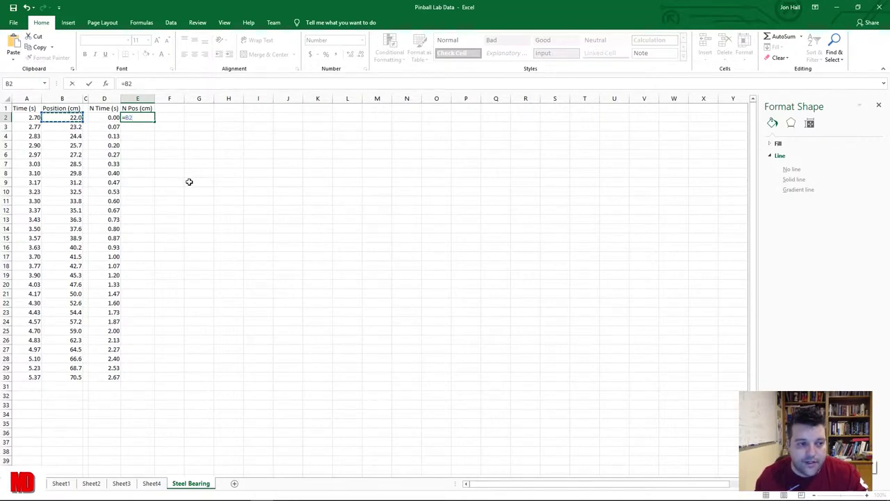
pyautogui.write('-')
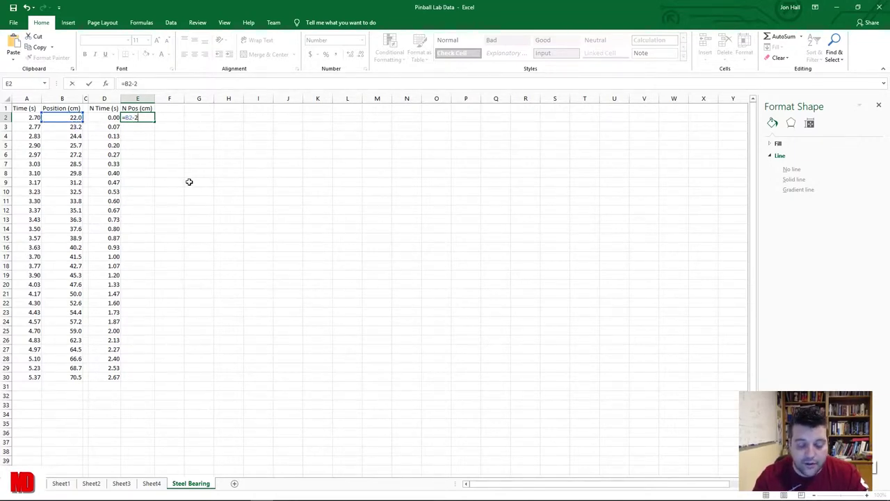
pyautogui.write('22.0')
pyautogui.press('Return')
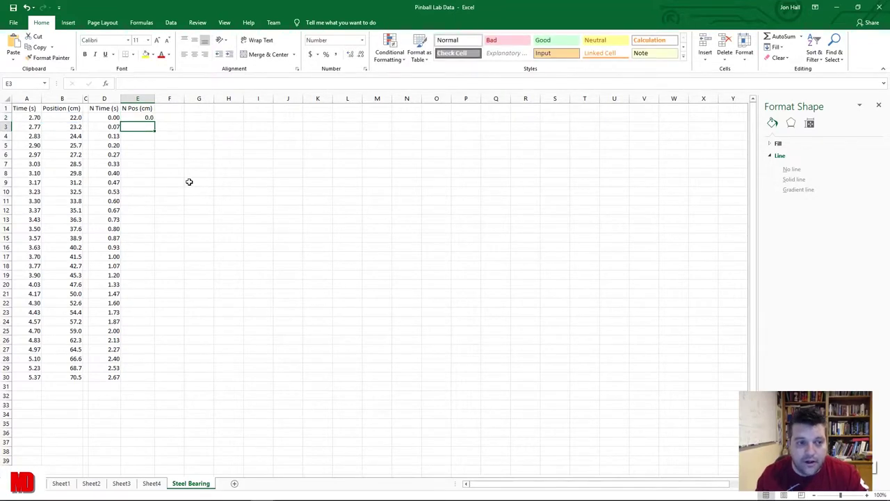
# Step: Fill the N Pos (cm) formula from E2 down through E30
pyautogui.click(150, 118)
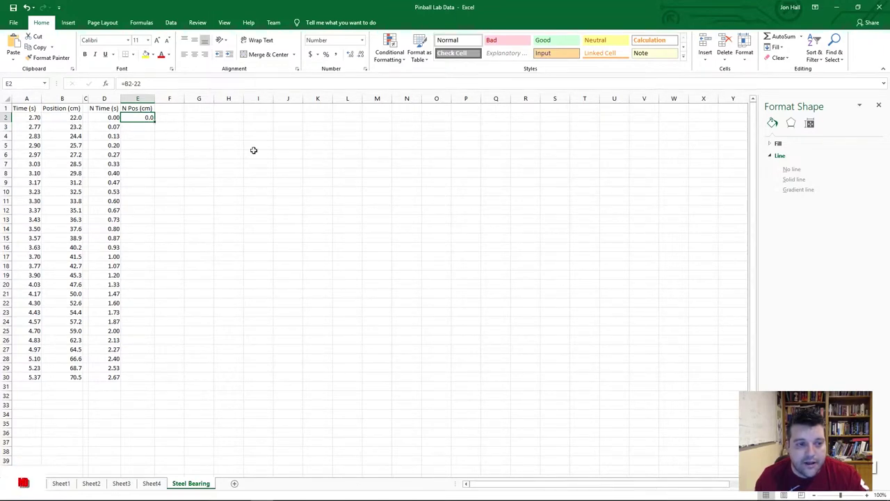
pyautogui.moveTo(154, 122); pyautogui.dragTo(156, 381)
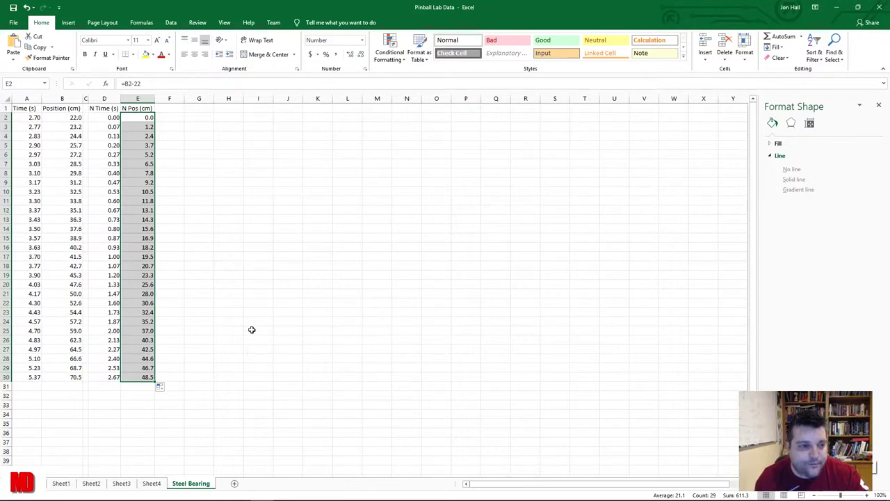
pyautogui.click(223, 253)
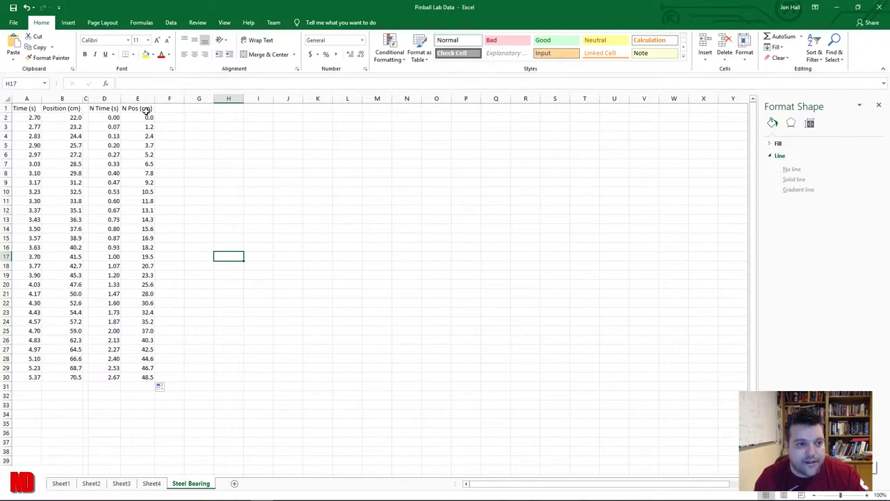
# Step: Insert a markers-only scatter chart of D2:E30 and enlarge it to cover about columns H to V, rows 2 to 37
pyautogui.click(110, 118)
pyautogui.moveTo(110, 118); pyautogui.dragTo(141, 377)
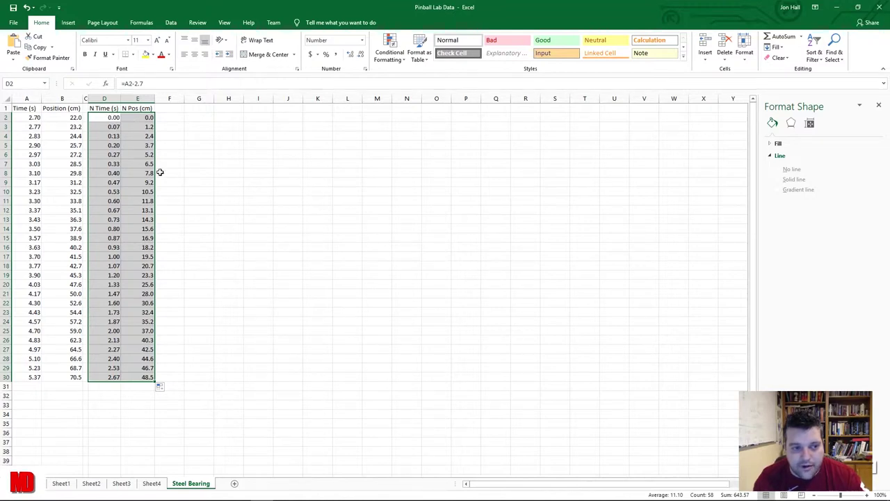
pyautogui.click(69, 23)
pyautogui.click(376, 57)
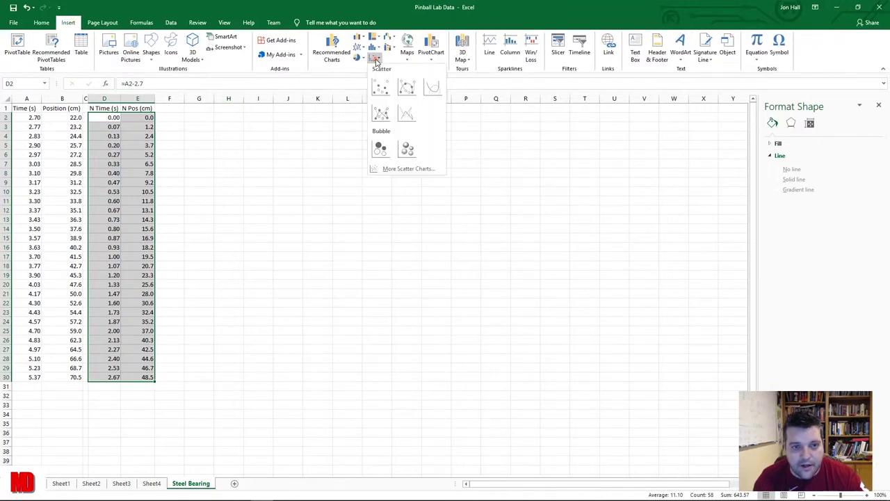
pyautogui.click(380, 89)
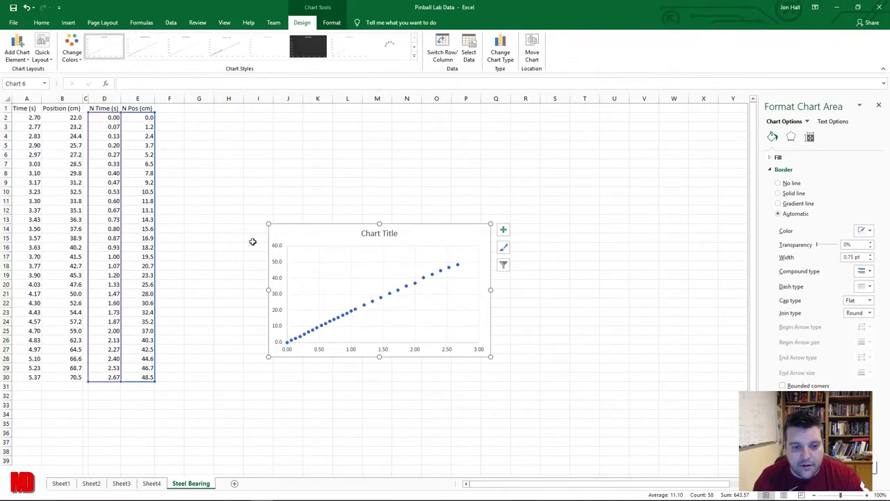
pyautogui.moveTo(268, 223); pyautogui.dragTo(212, 111)
pyautogui.moveTo(490, 358); pyautogui.dragTo(655, 441)
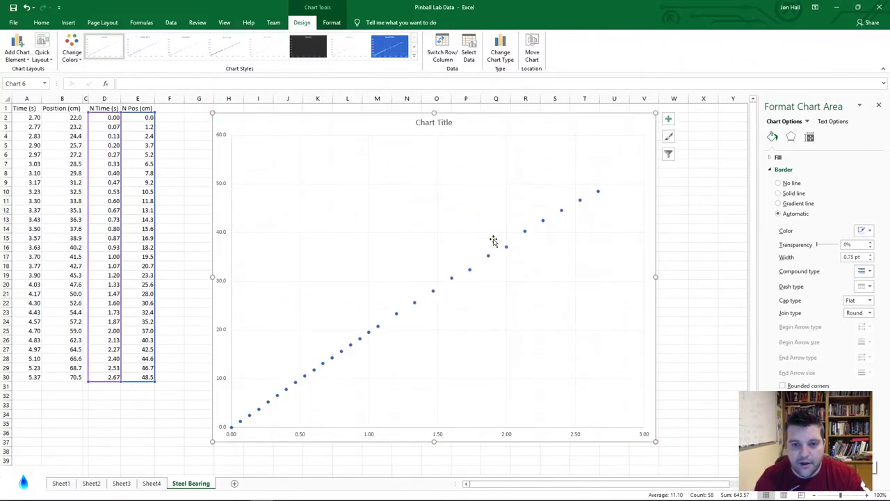
# Step: Change the new scatter chart's title to "Pinball Position vs. Time"
pyautogui.click(438, 123)
pyautogui.tripleClick(438, 123)
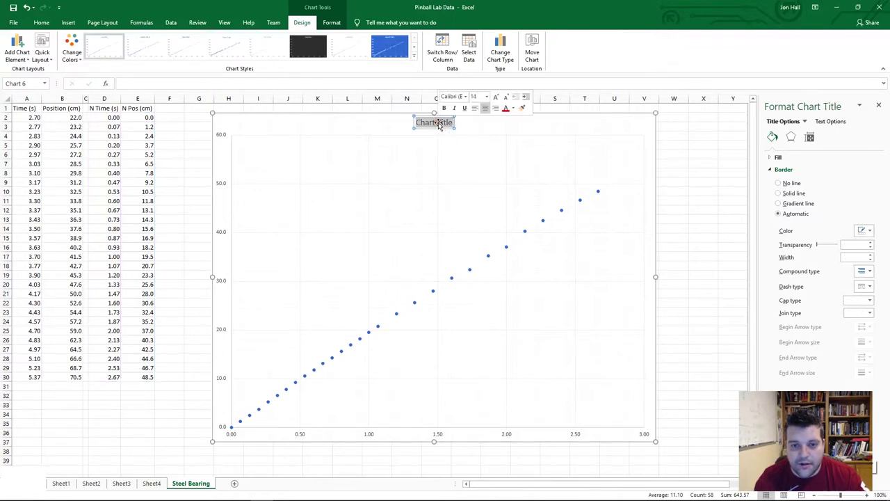
pyautogui.write('P')
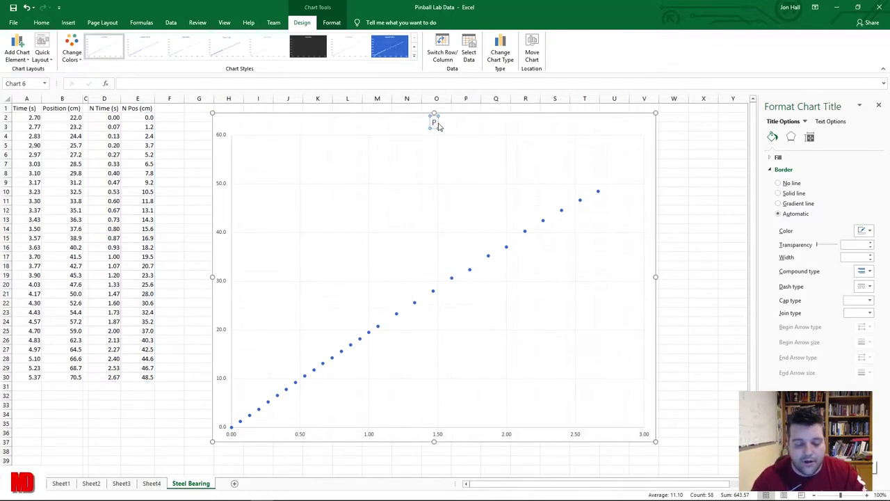
pyautogui.write('inball P')
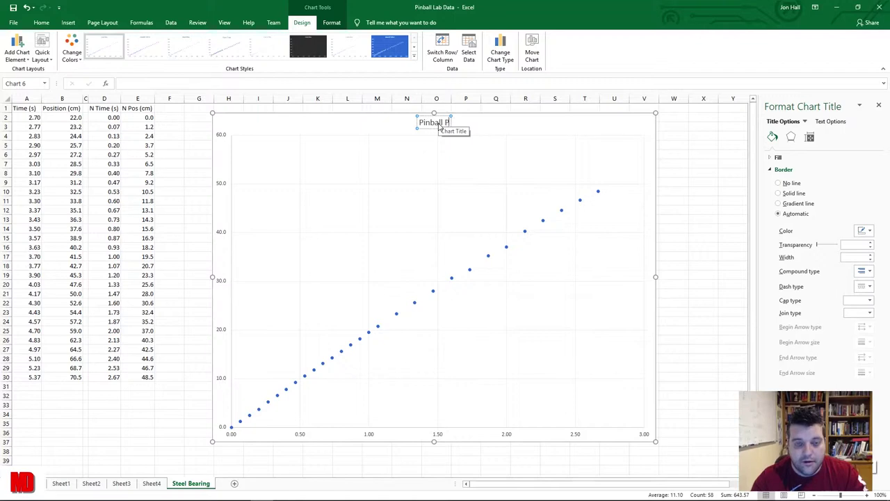
pyautogui.write('osition vs. Time')
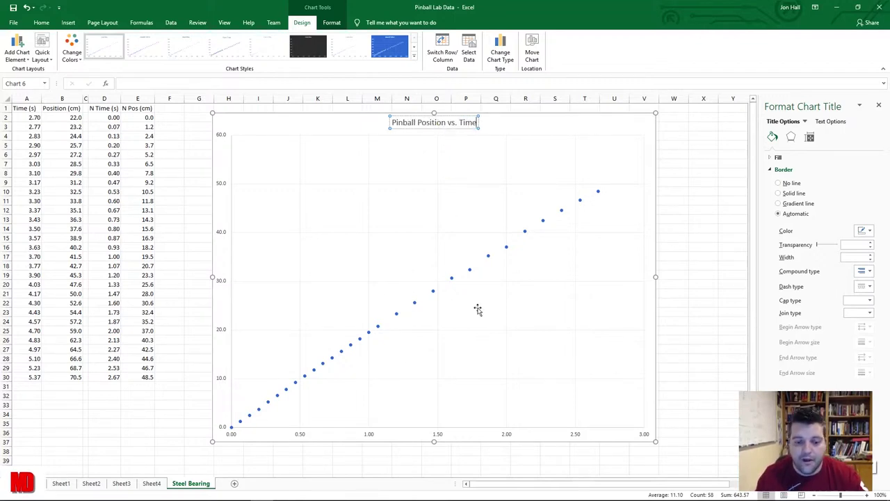
# Step: Add a primary horizontal axis title to the chart reading "Time (s)"
pyautogui.click(18, 58)
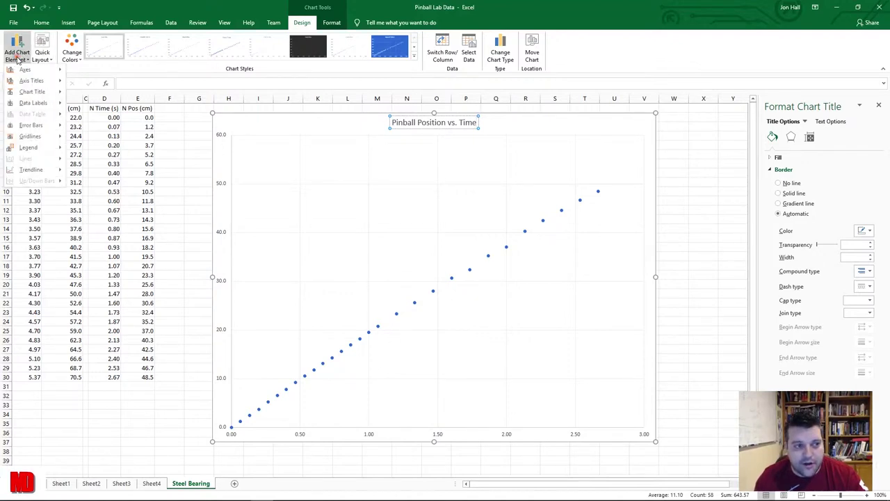
pyautogui.moveTo(36, 81)
pyautogui.click(98, 86)
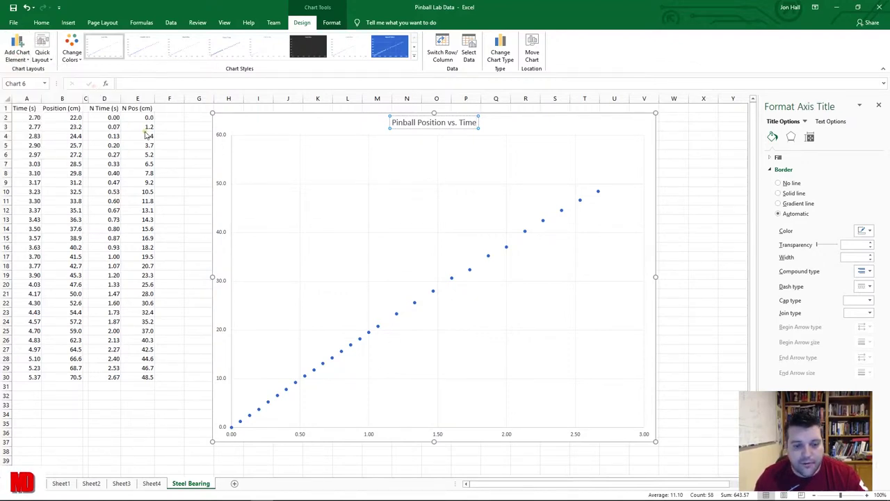
pyautogui.tripleClick(439, 431)
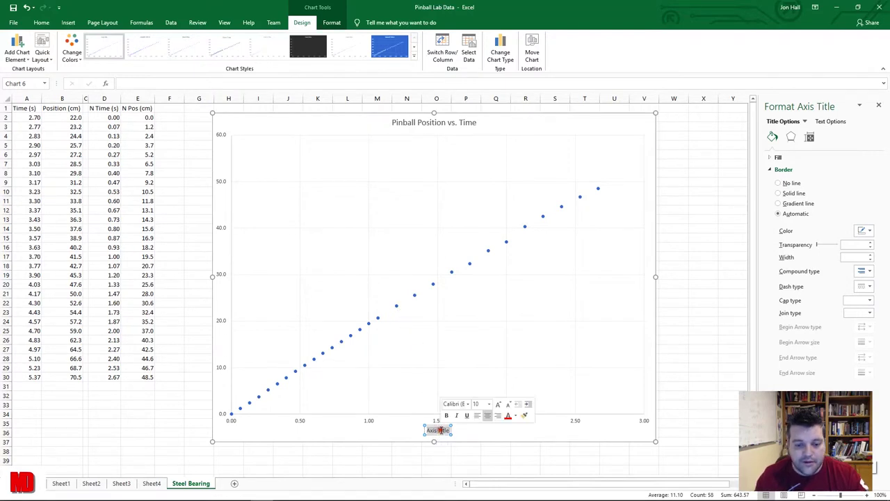
pyautogui.write('Time (s')
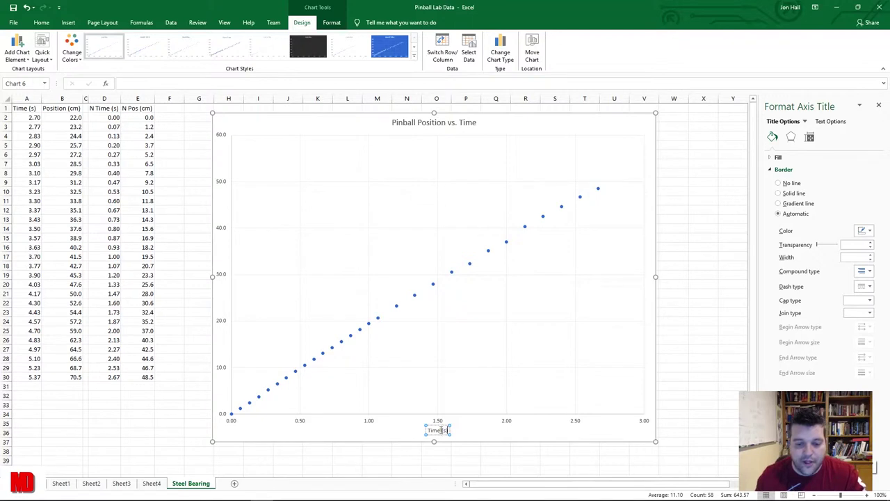
# Step: Add a primary vertical axis title to the chart reading "Position (cm)"
pyautogui.click(19, 56)
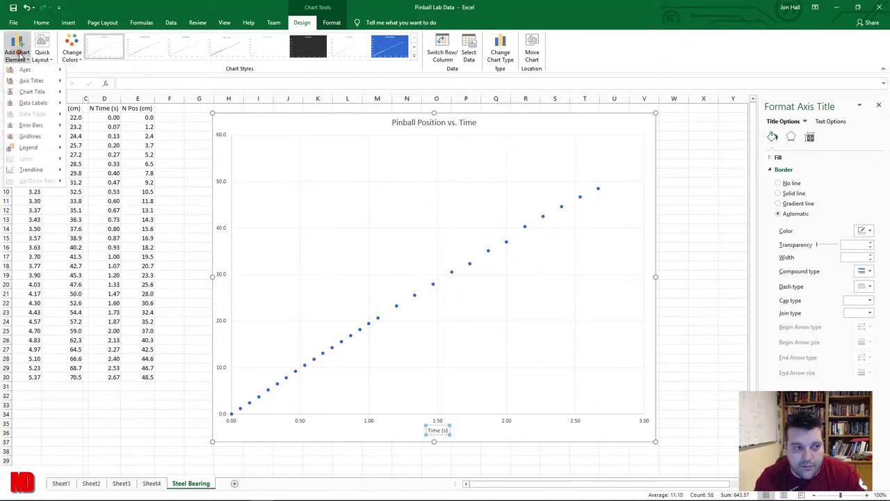
pyautogui.moveTo(40, 81)
pyautogui.click(104, 106)
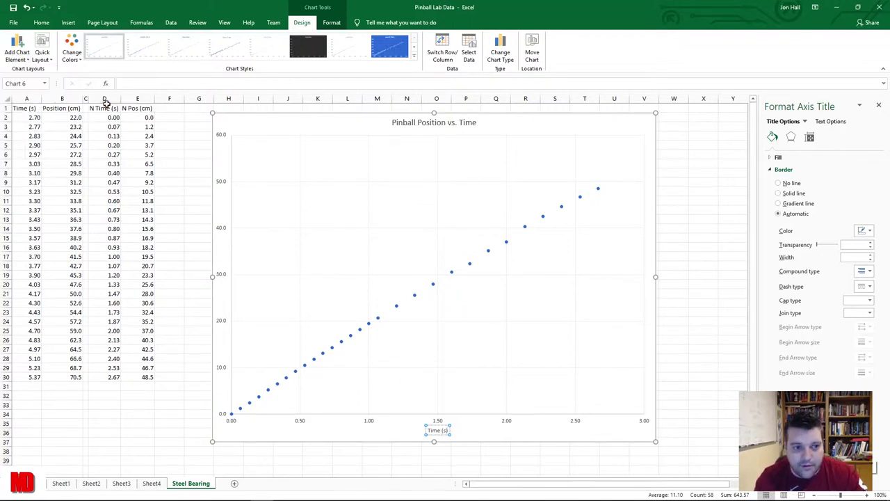
pyautogui.tripleClick(225, 269)
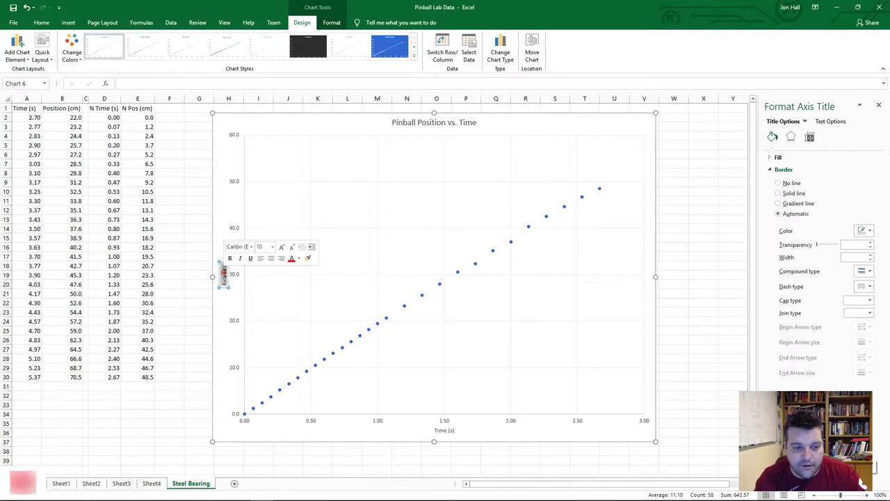
pyautogui.write('Posit')
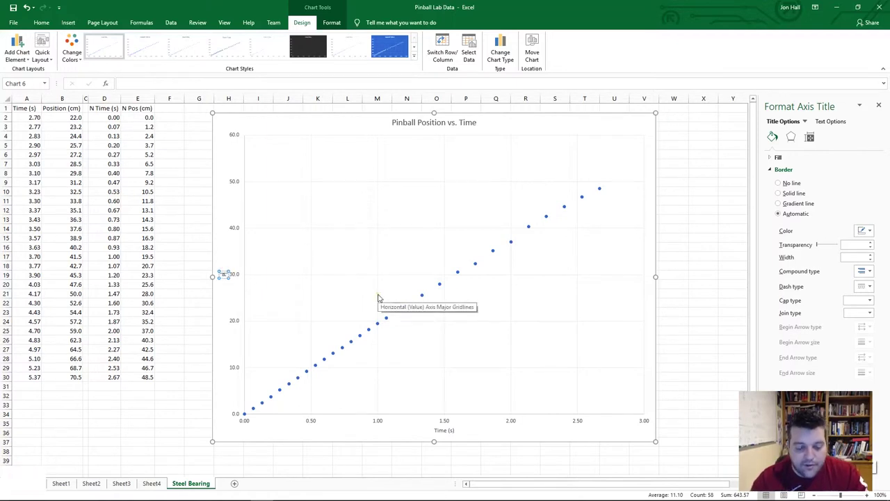
pyautogui.write('ion')
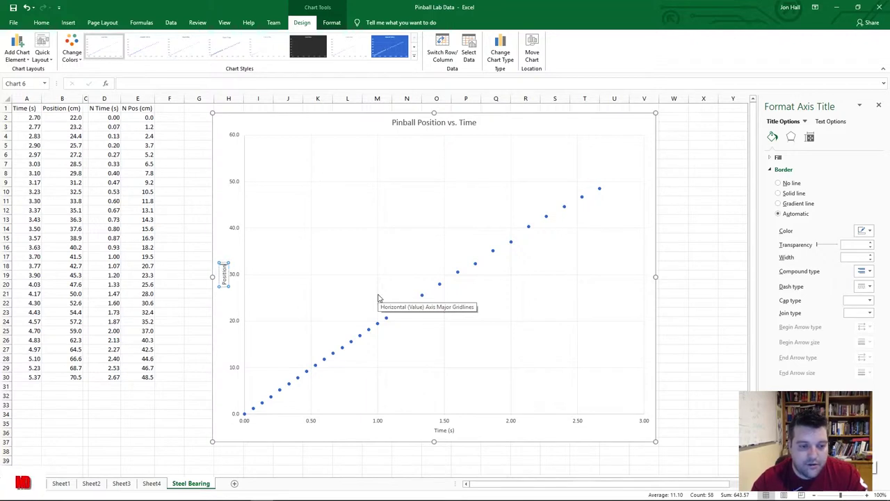
pyautogui.write(' (cm)')
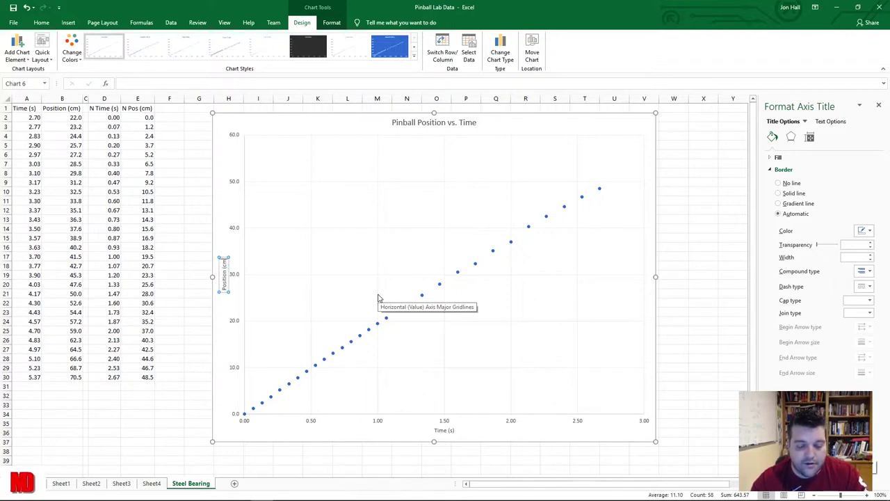
pyautogui.click(374, 248)
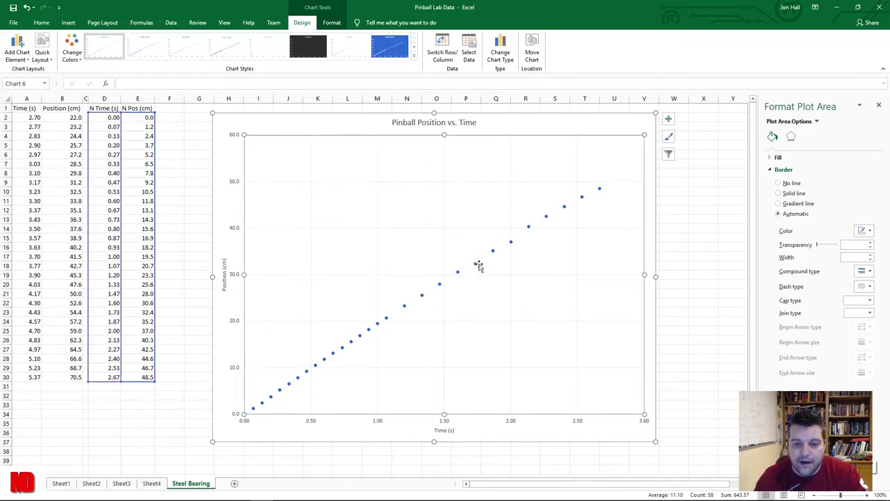
# Step: Add a linear trendline to the normalized position series and display its equation and R-squared value on the chart
pyautogui.click(476, 265)
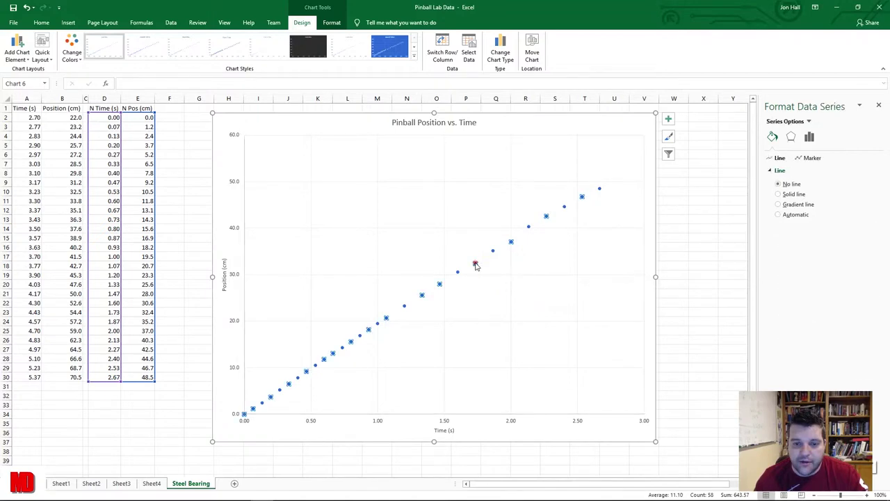
pyautogui.rightClick(475, 264)
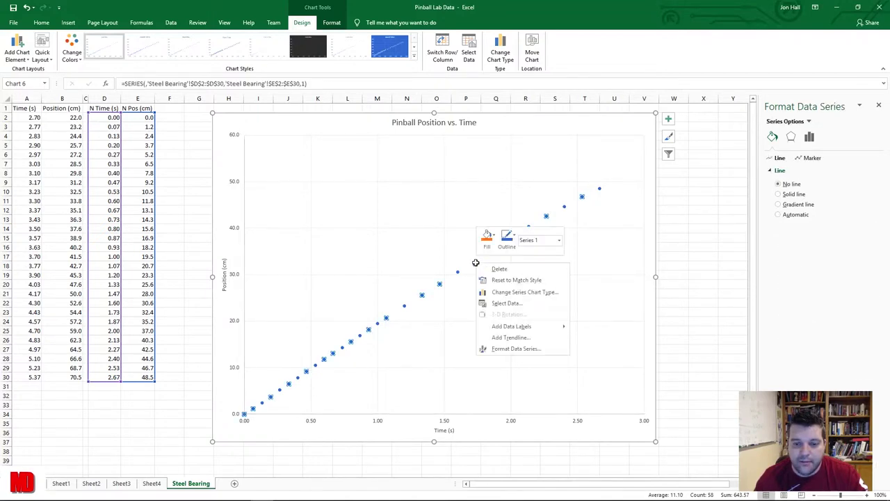
pyautogui.click(510, 338)
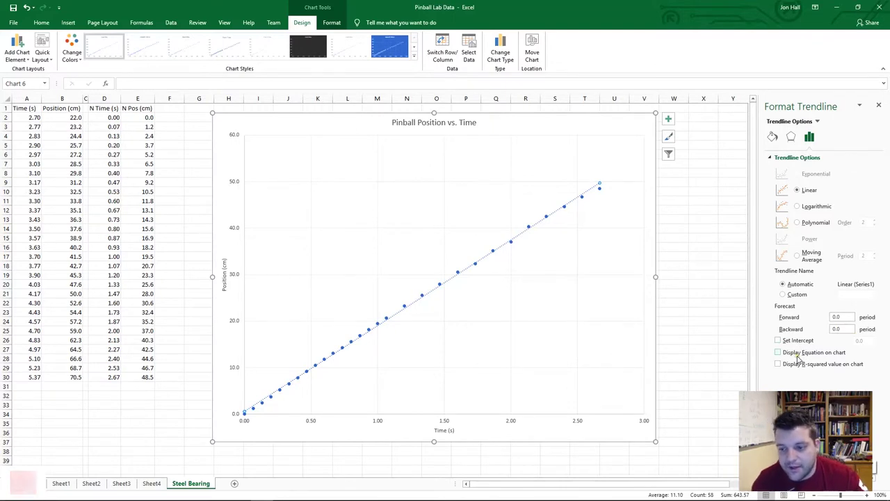
pyautogui.click(778, 351)
pyautogui.click(778, 363)
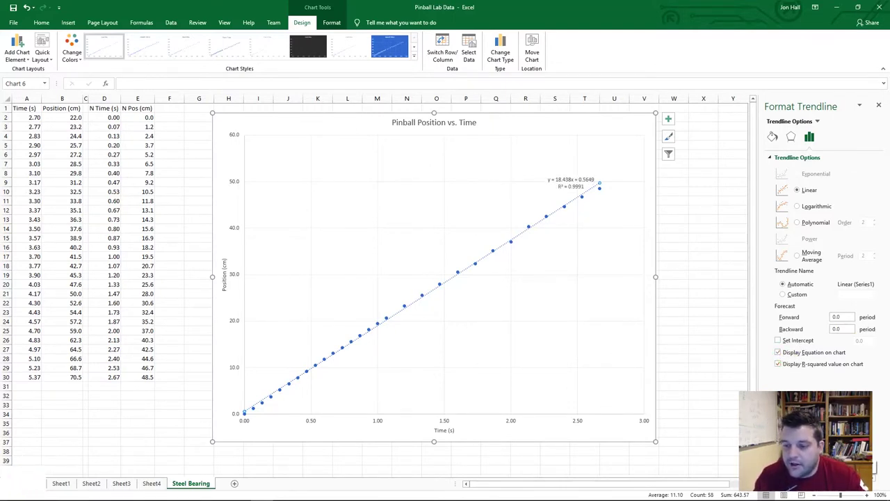
# Step: Set the trendline equation label's font size to 18 and move it into the empty area above the line, near the 50 cm gridline
pyautogui.click(569, 185)
pyautogui.tripleClick(569, 187)
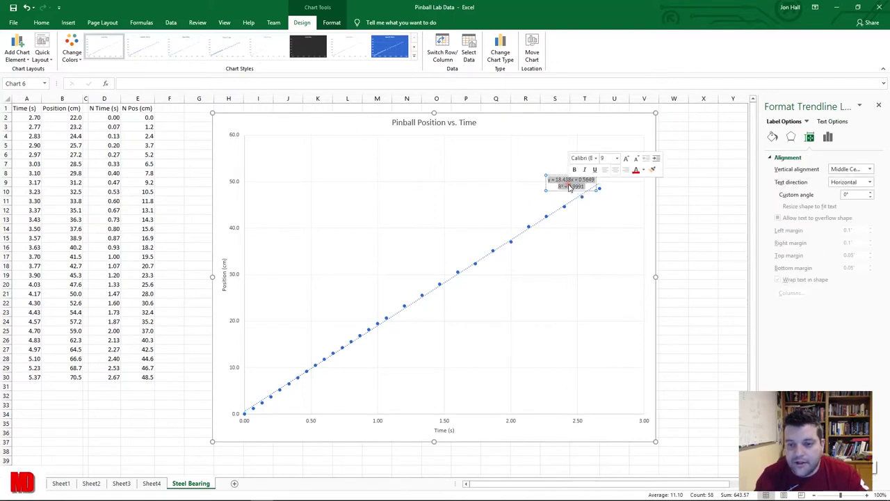
pyautogui.click(616, 158)
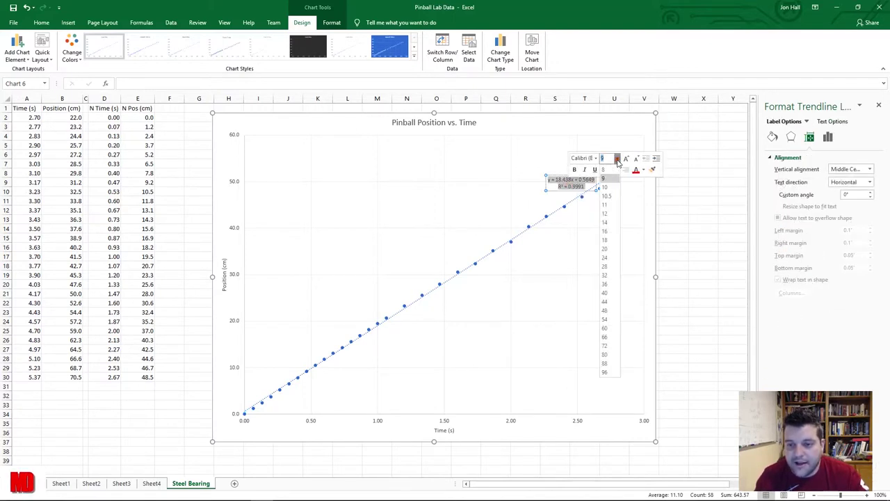
pyautogui.click(610, 240)
pyautogui.moveTo(530, 197); pyautogui.dragTo(418, 202)
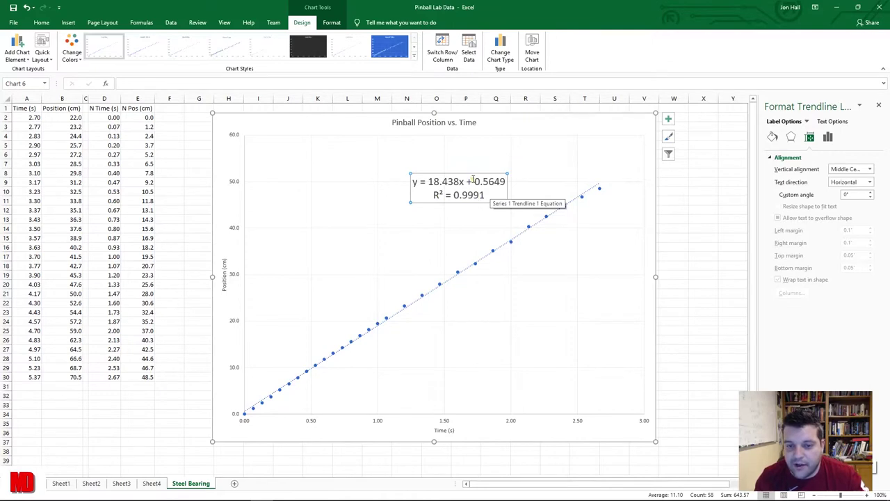
# Step: Examine the intercept and the slope in the trendline equation label
pyautogui.moveTo(475, 182); pyautogui.dragTo(508, 182)
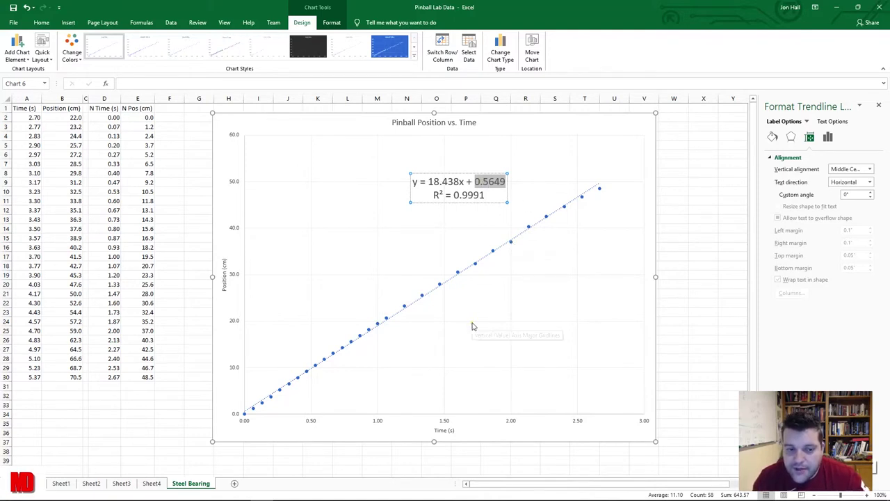
pyautogui.click(491, 187)
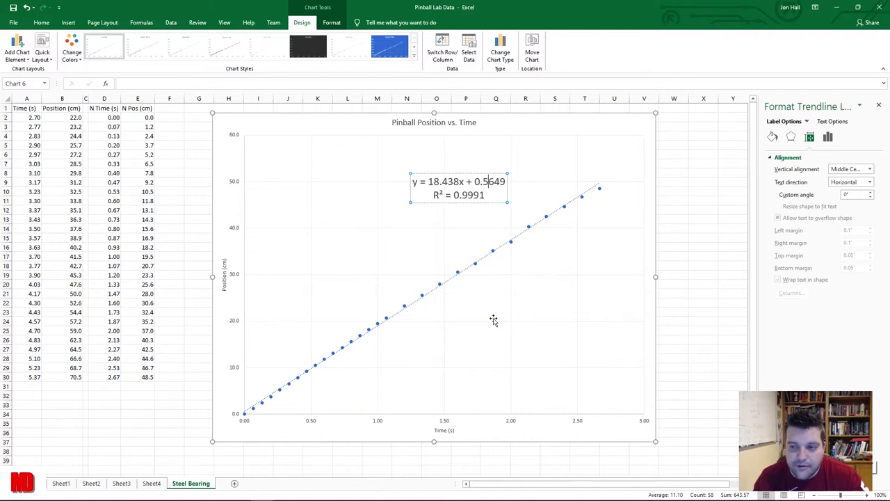
pyautogui.moveTo(428, 182); pyautogui.dragTo(449, 182)
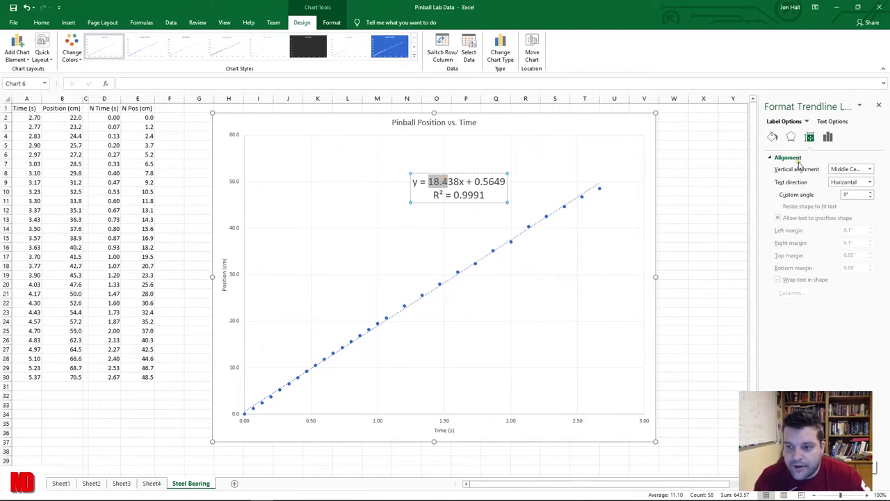
# Step: Format the trendline as a red solid line with the solid dash type
pyautogui.click(772, 136)
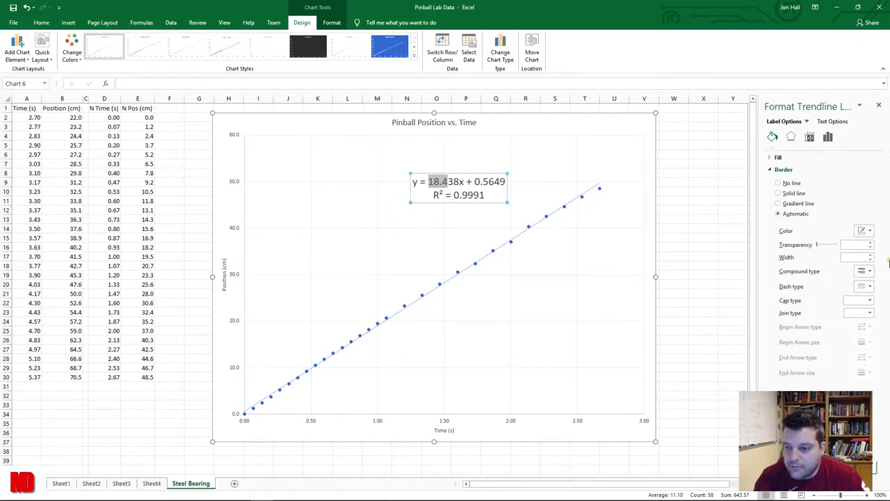
pyautogui.click(485, 260)
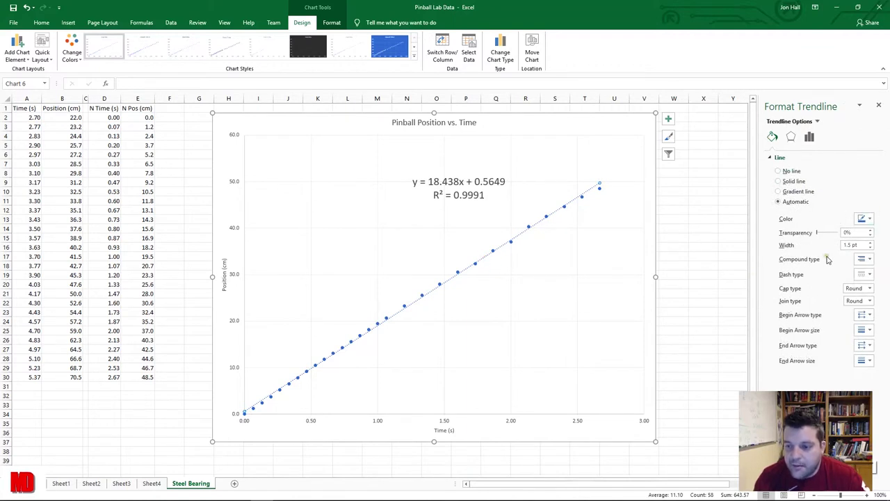
pyautogui.click(800, 182)
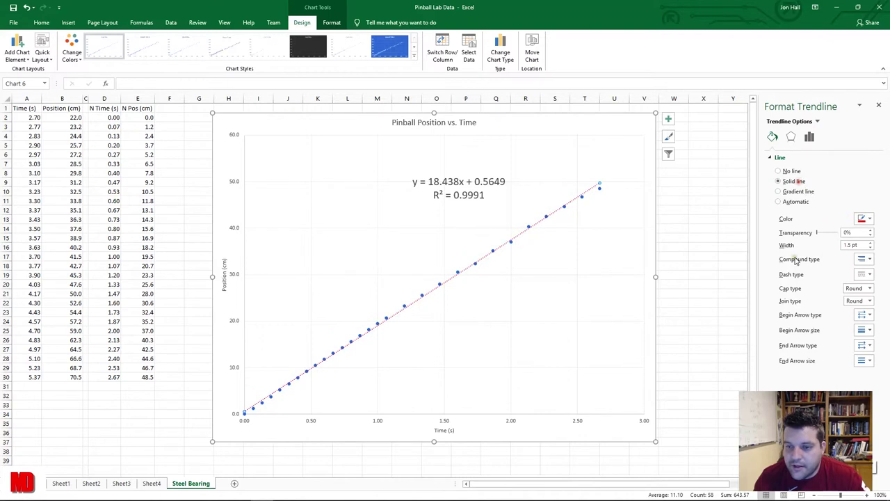
pyautogui.click(870, 274)
pyautogui.click(867, 289)
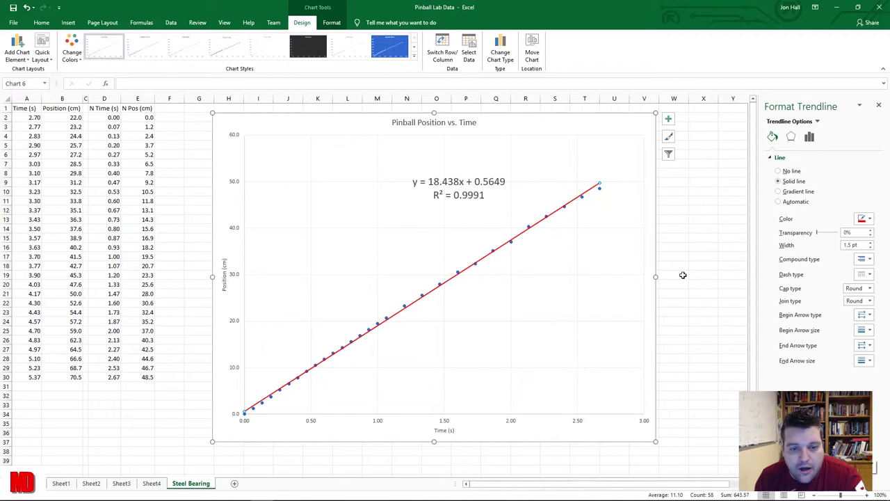
# Step: Add a new chart data series named "Non-Normalized" with X values from A2:A30 of the Steel Bearing sheet
pyautogui.rightClick(512, 328)
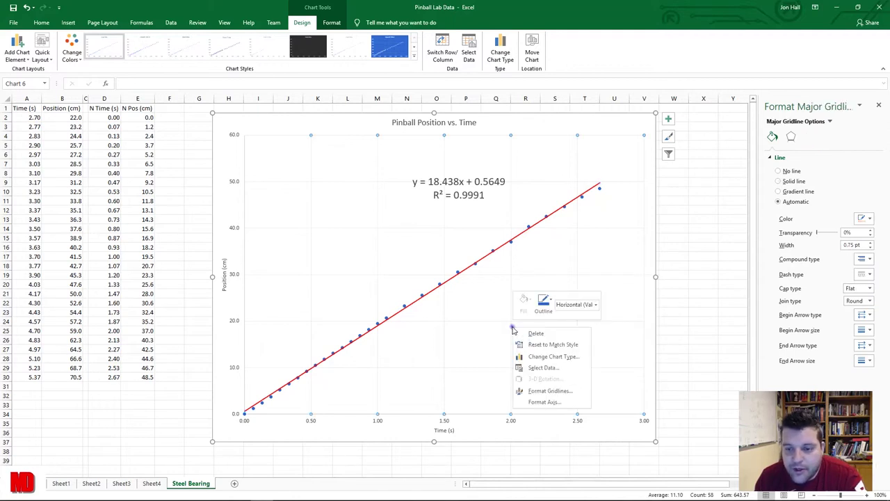
pyautogui.click(530, 369)
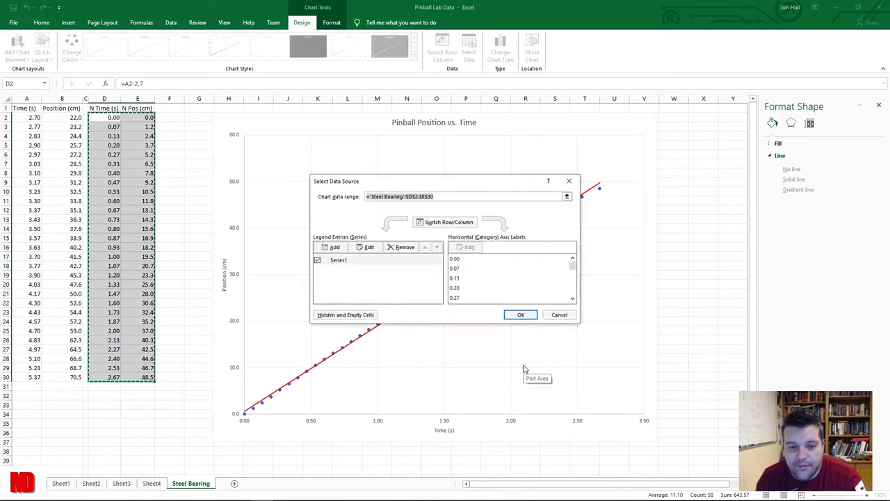
pyautogui.click(319, 248)
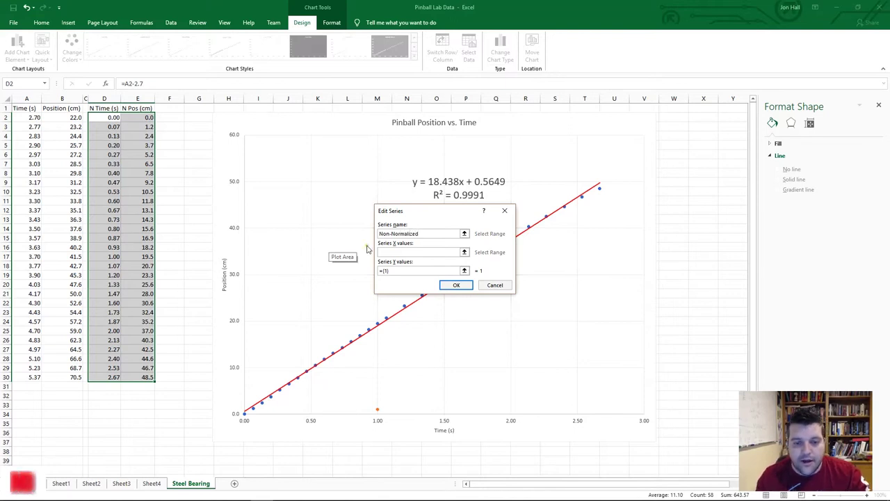
pyautogui.click(464, 253)
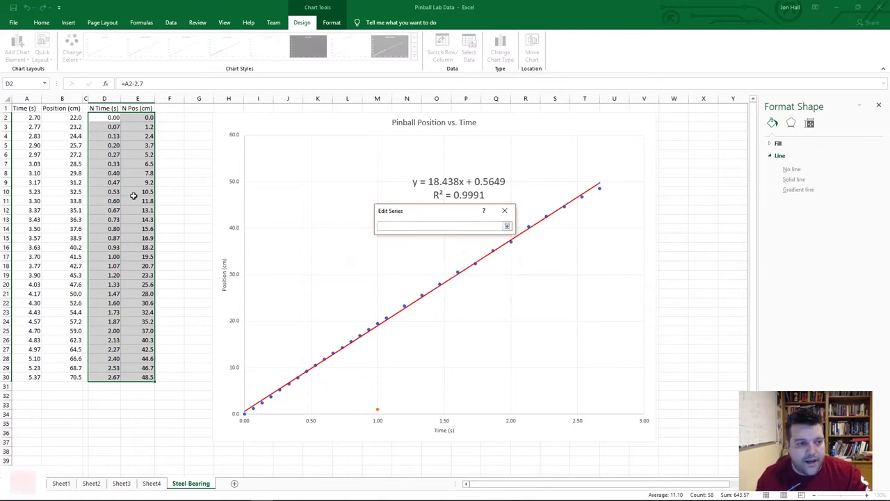
pyautogui.moveTo(34, 118); pyautogui.dragTo(31, 377)
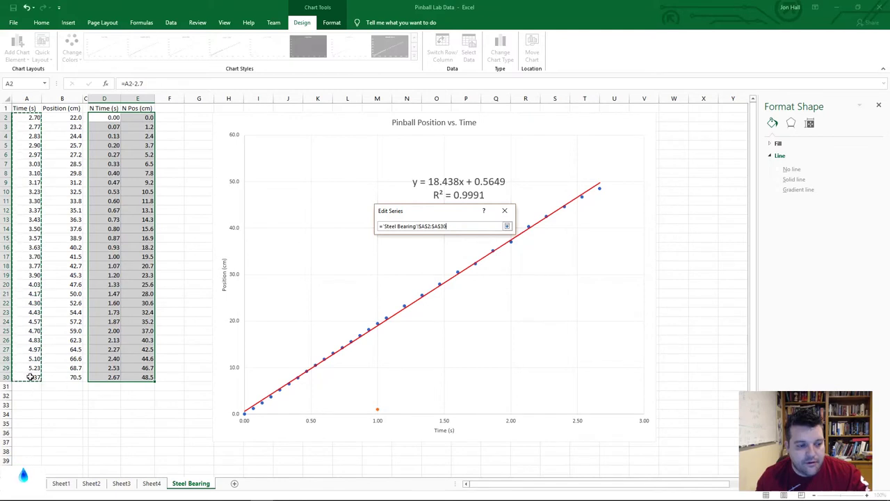
pyautogui.click(507, 226)
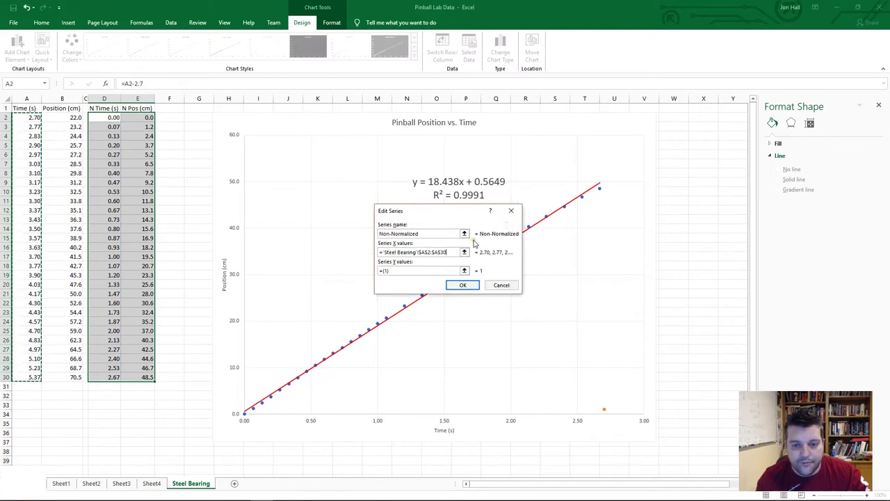
# Step: Set the Non-Normalized series' Y values to B2:B30 of the Steel Bearing sheet and apply the data source changes
pyautogui.click(420, 270)
pyautogui.doubleClick(391, 271)
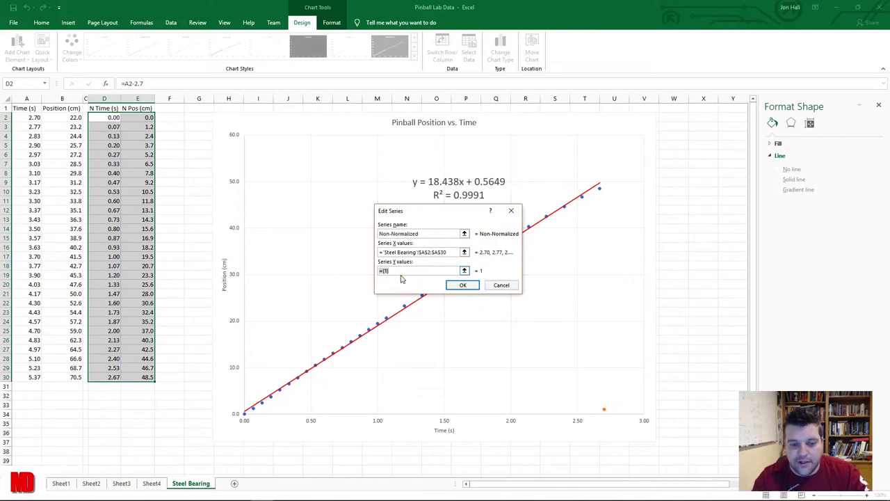
pyautogui.click(464, 271)
pyautogui.moveTo(60, 117); pyautogui.dragTo(63, 377)
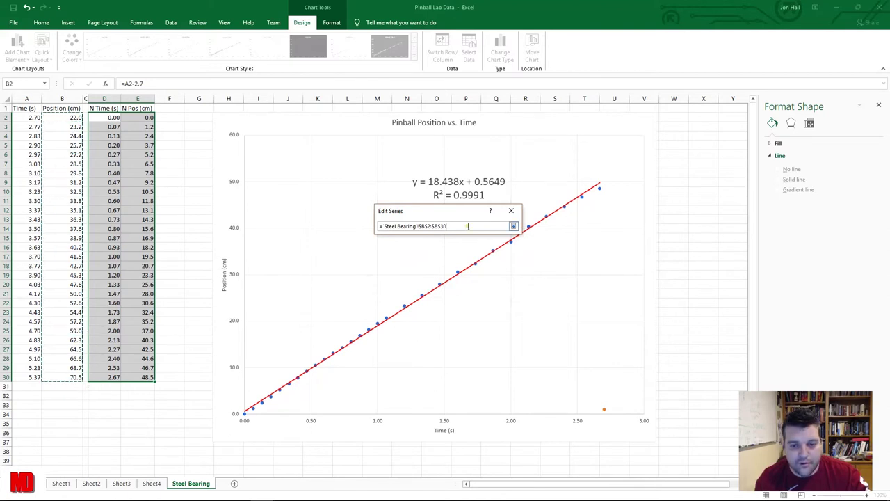
pyautogui.click(513, 226)
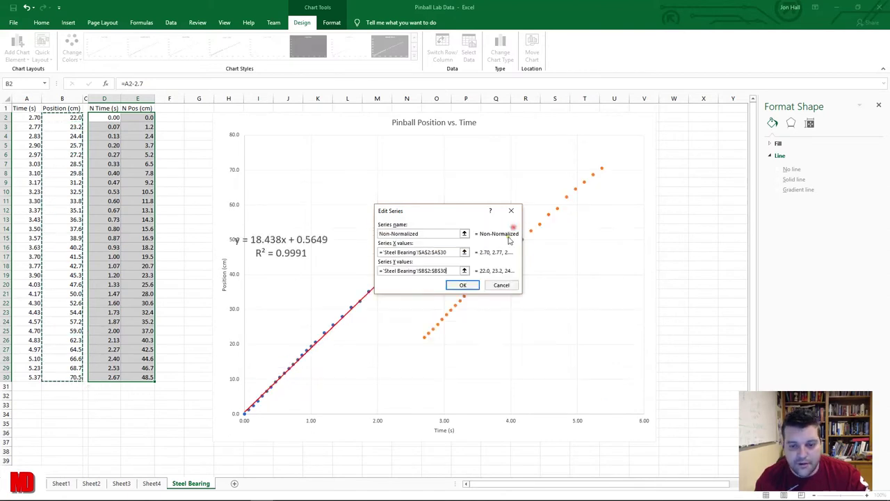
pyautogui.click(473, 287)
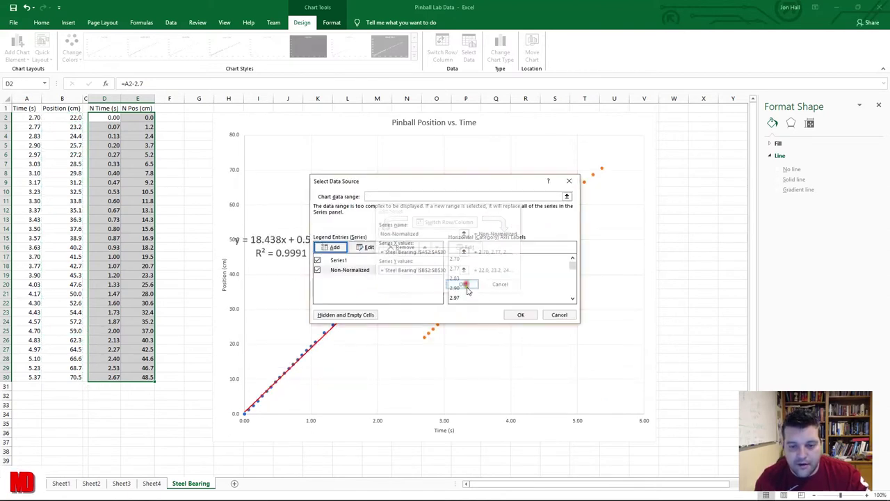
pyautogui.click(520, 314)
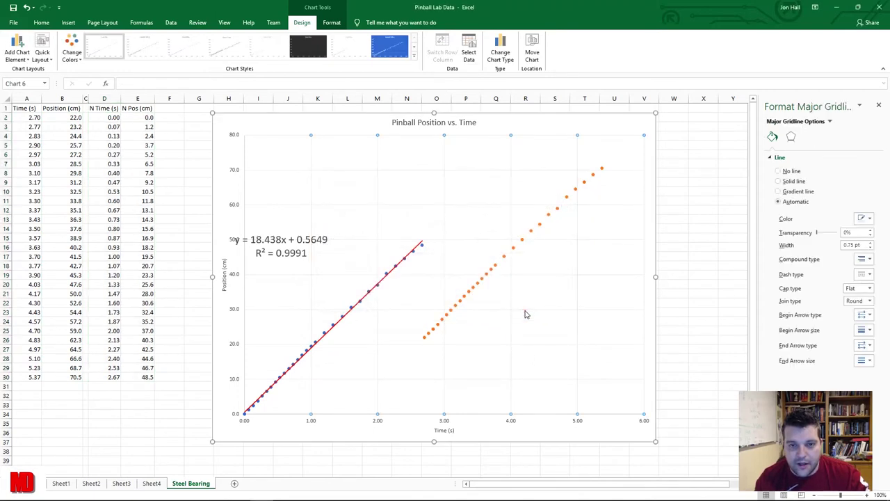
# Step: Move the normalized trendline's equation label clear of the vertical axis and recolor that trendline purple
pyautogui.click(306, 253)
pyautogui.moveTo(312, 258); pyautogui.dragTo(356, 275)
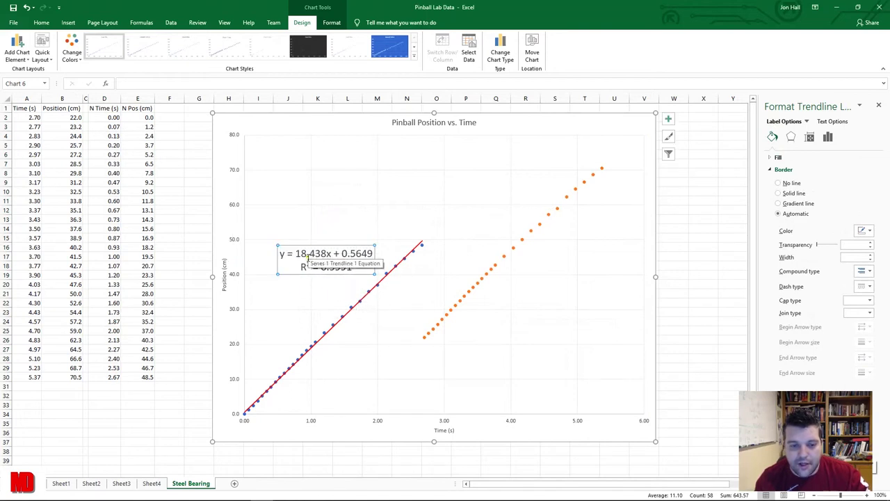
pyautogui.click(383, 278)
pyautogui.click(864, 218)
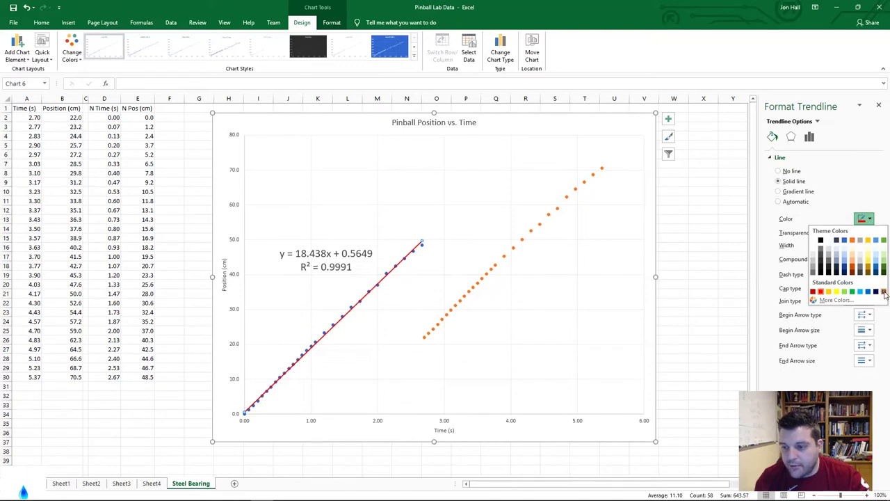
pyautogui.click(883, 291)
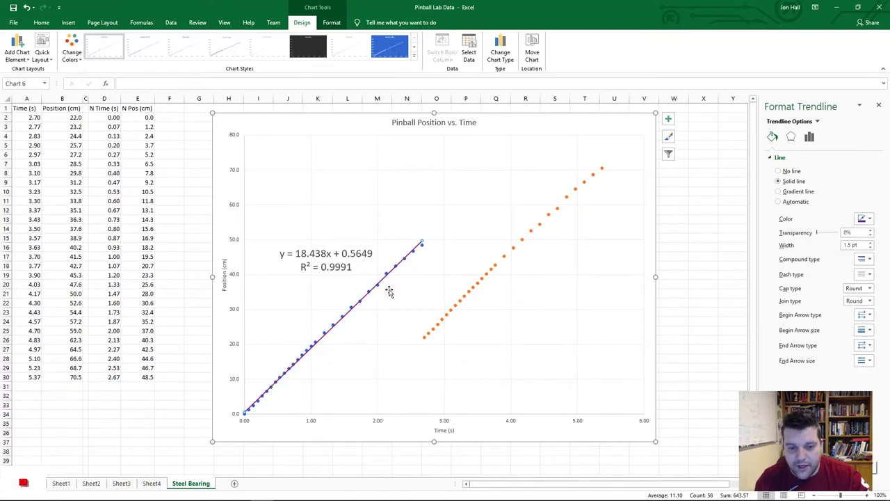
# Step: Add a linear trendline to the Non-Normalized series and display its equation and R-squared value on the chart
pyautogui.rightClick(487, 275)
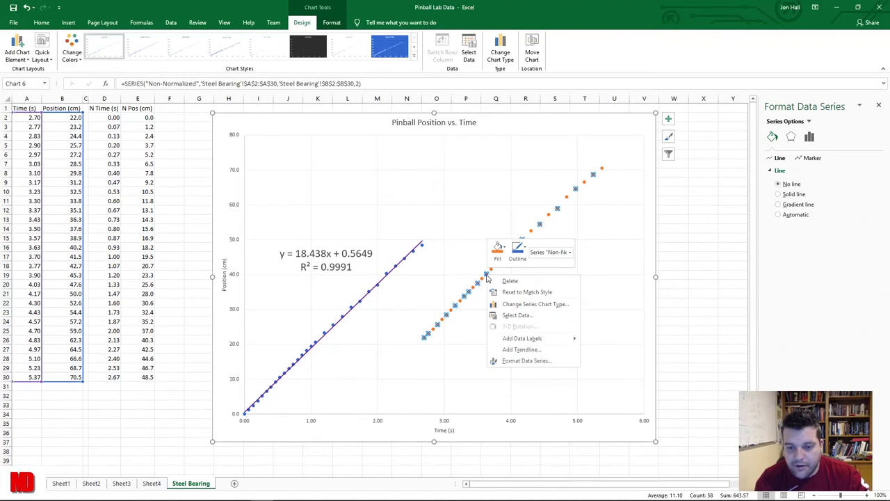
pyautogui.click(519, 349)
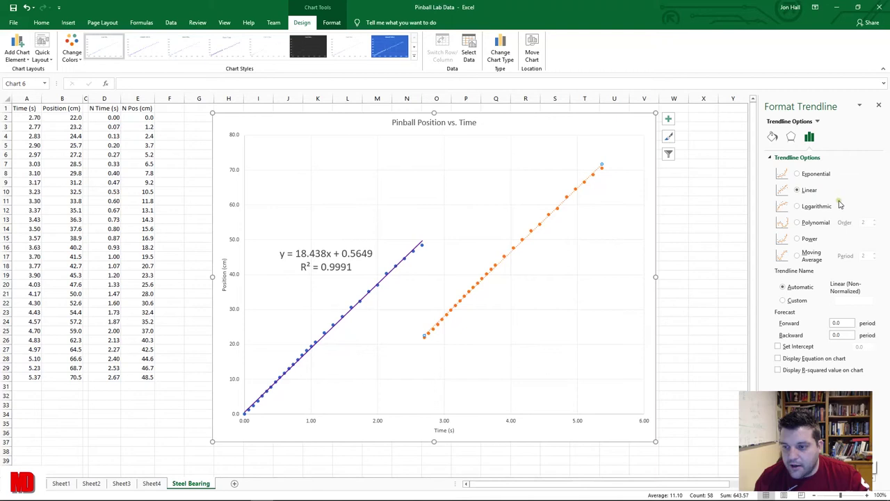
pyautogui.click(778, 358)
pyautogui.click(778, 370)
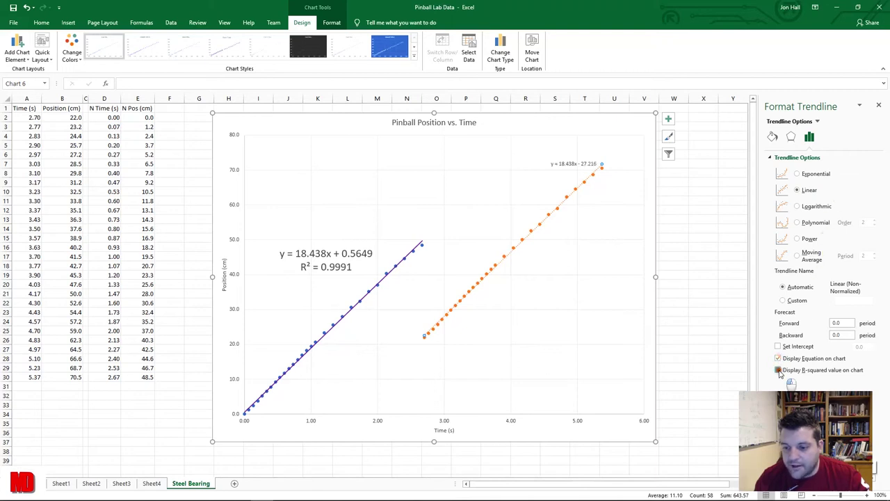
# Step: Recolor the Non-Normalized trendline red and change its dash type to a solid line
pyautogui.click(771, 138)
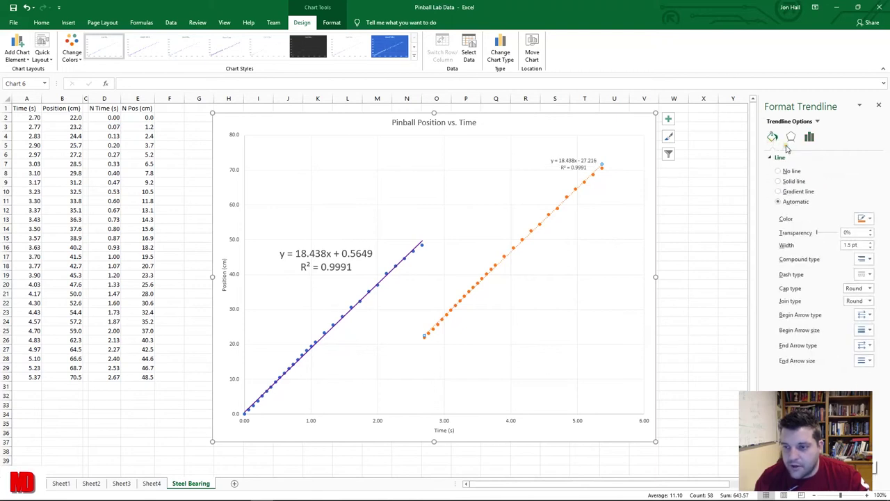
pyautogui.click(864, 219)
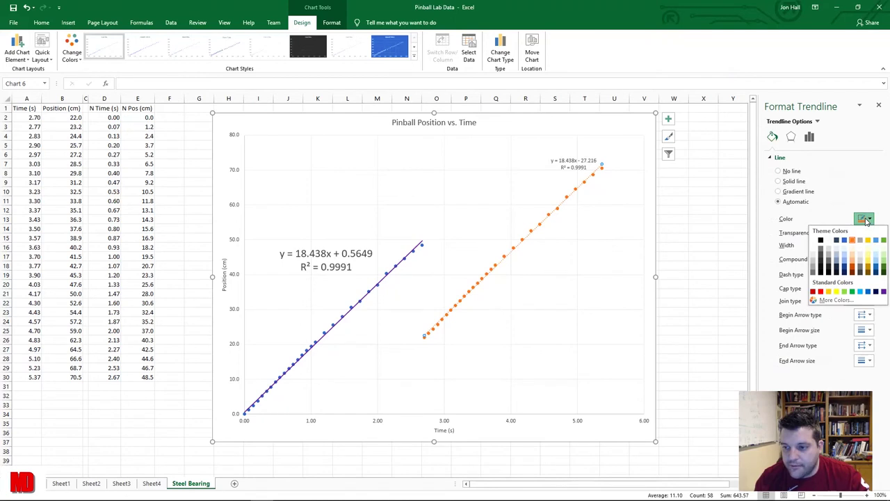
pyautogui.click(821, 291)
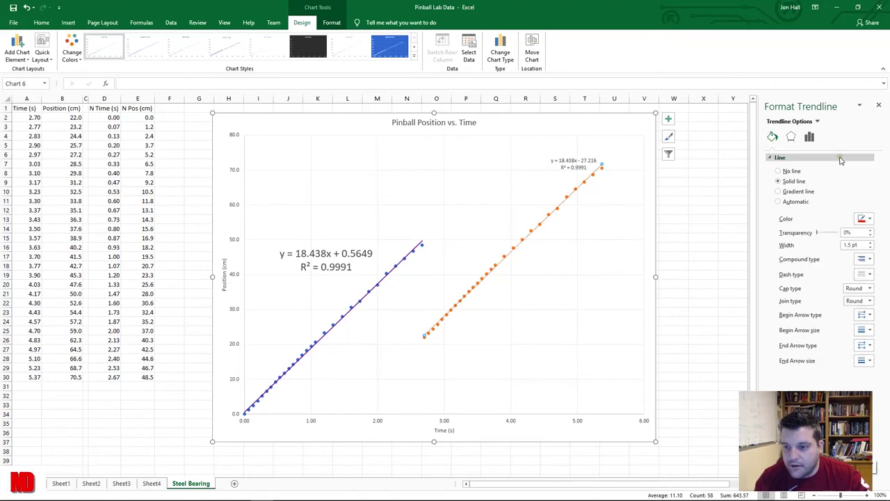
pyautogui.click(862, 259)
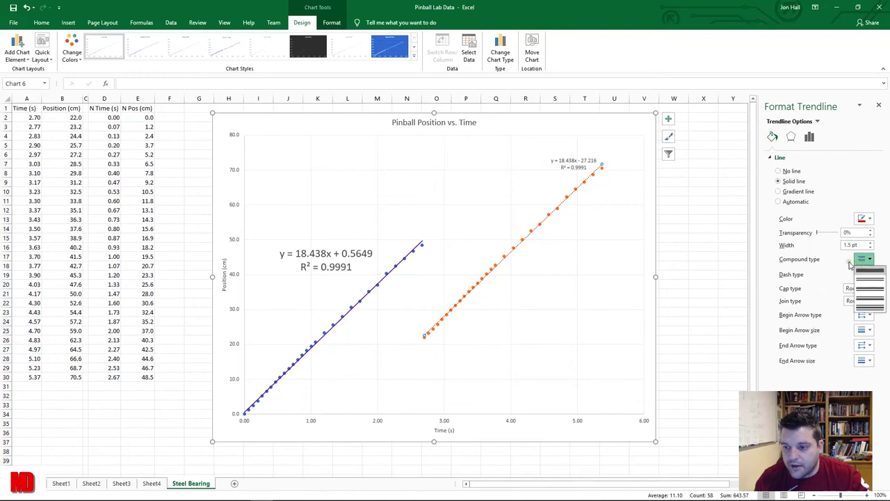
pyautogui.click(866, 274)
pyautogui.click(866, 274)
pyautogui.click(866, 285)
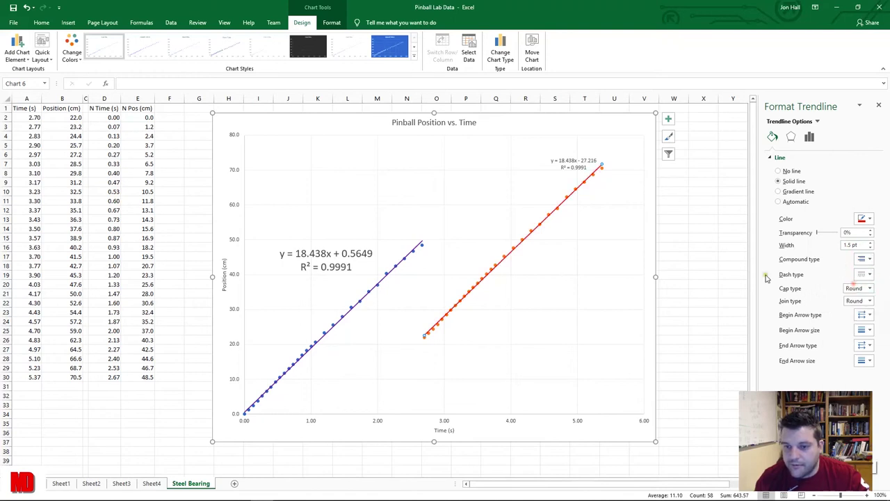
pyautogui.click(523, 308)
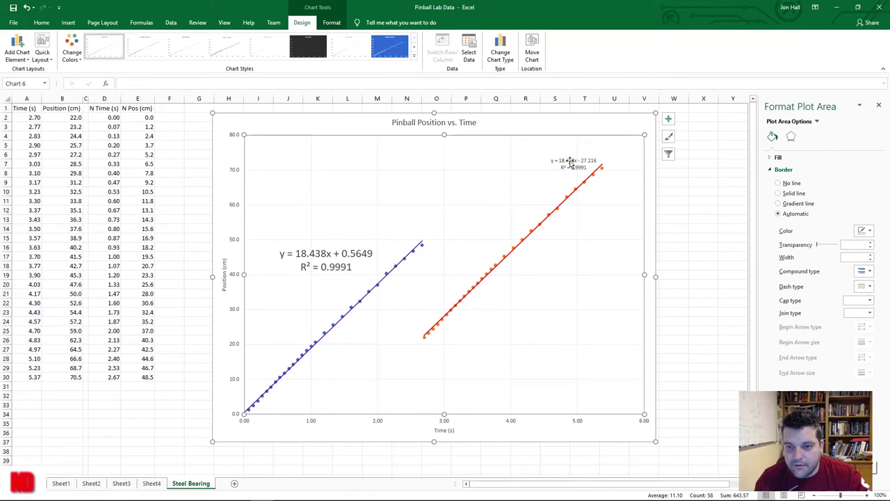
# Step: Enlarge the Non-Normalized trendline's equation and R-squared text to match the normalized label, and move the label into the clear space beside its line
pyautogui.click(570, 160)
pyautogui.doubleClick(569, 161)
pyautogui.tripleClick(569, 161)
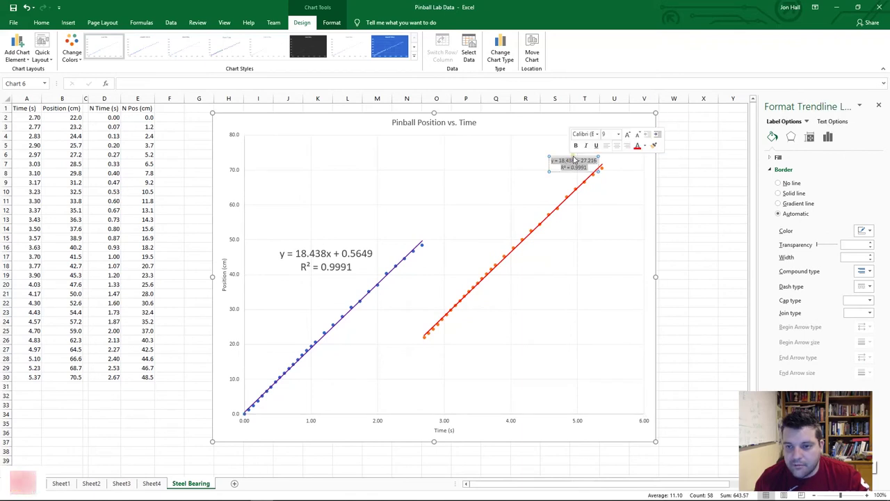
pyautogui.click(618, 135)
pyautogui.click(608, 216)
pyautogui.moveTo(539, 179); pyautogui.dragTo(453, 208)
pyautogui.click(576, 271)
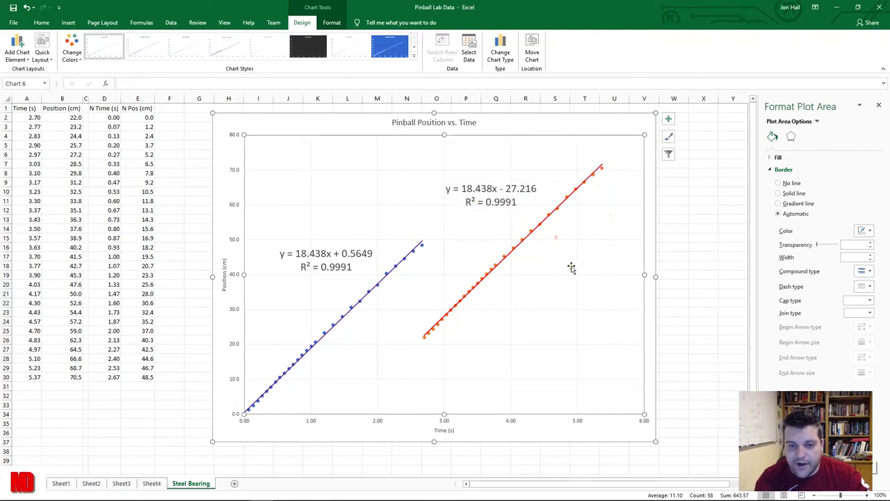
# Step: Examine the slope and intercept in the Non-Normalized trendline equation and compare them with the normalized equation
pyautogui.click(465, 189)
pyautogui.moveTo(461, 188); pyautogui.dragTo(493, 189)
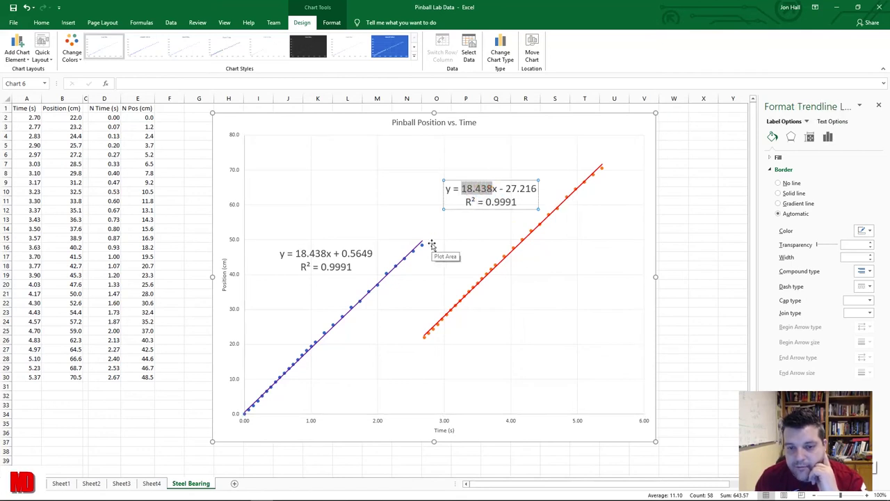
pyautogui.moveTo(500, 188); pyautogui.dragTo(537, 190)
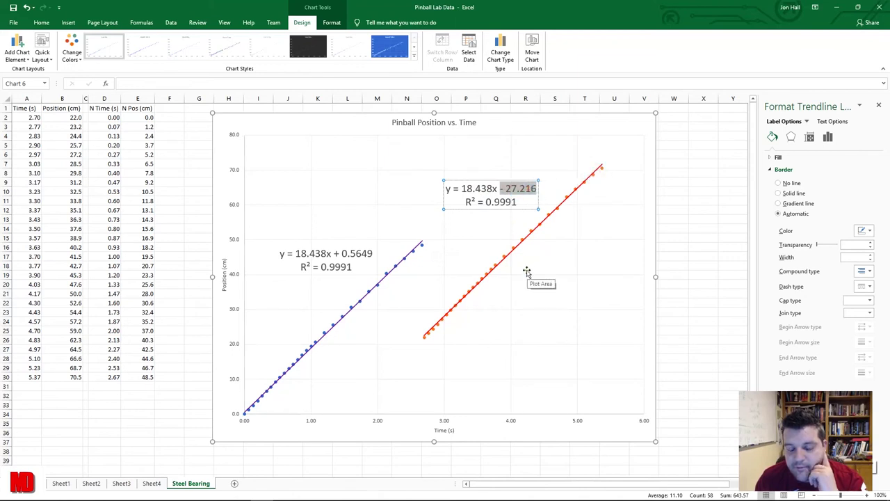
pyautogui.click(525, 239)
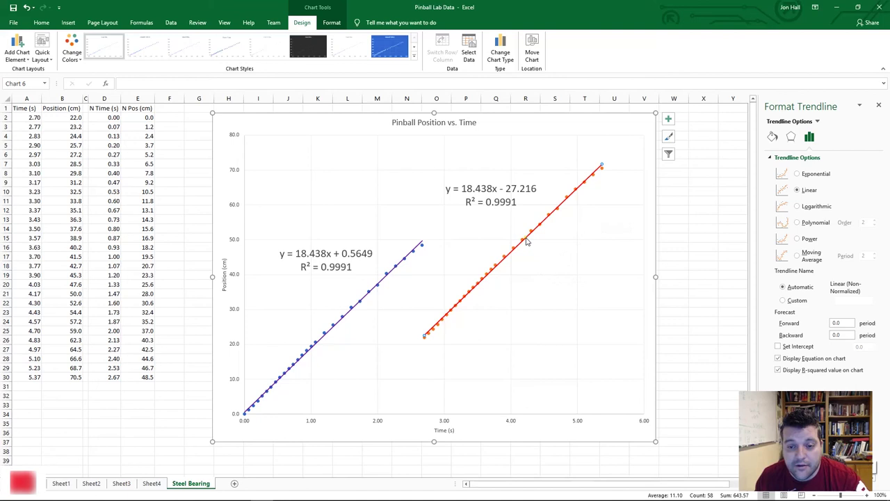
pyautogui.click(544, 316)
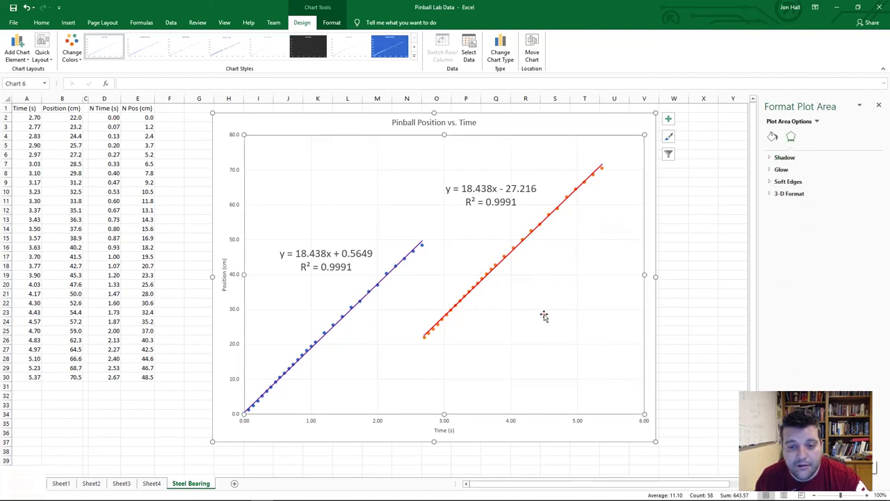